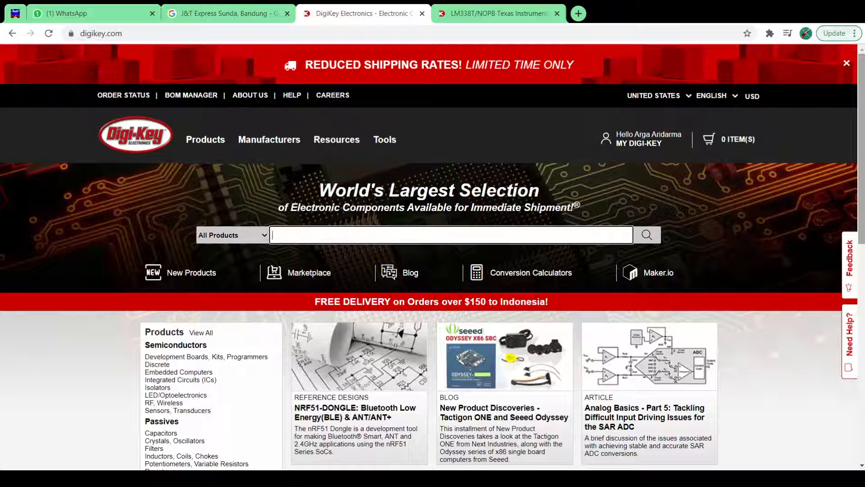
Open the BOM Manager from the account options and look through the saved BOMs.
{"action": "mouse_move", "coordinate": [758, 146]}
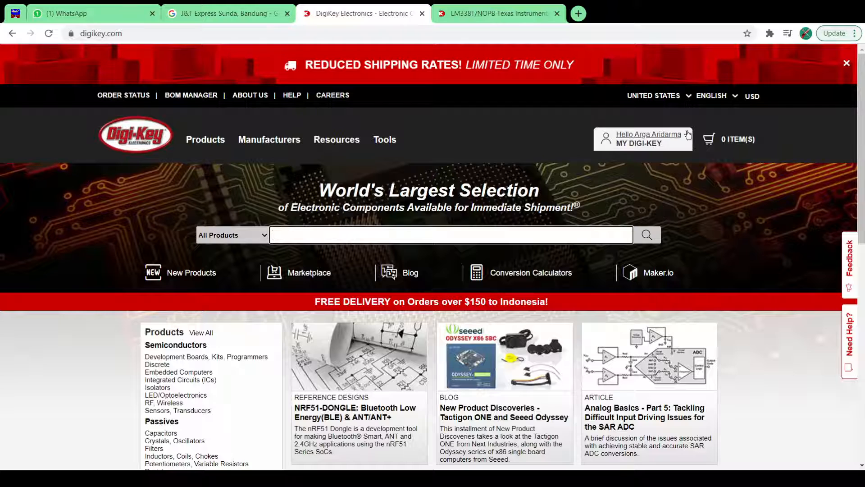
{"action": "mouse_move", "coordinate": [629, 133]}
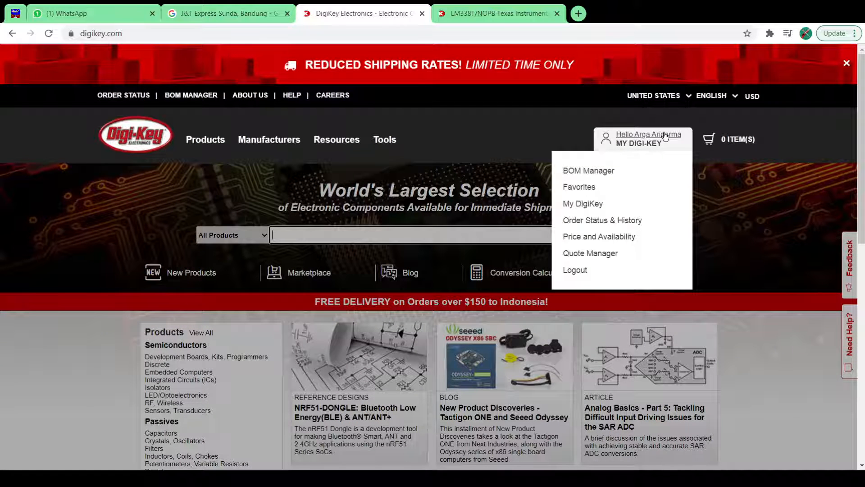
{"action": "left_click", "coordinate": [589, 173]}
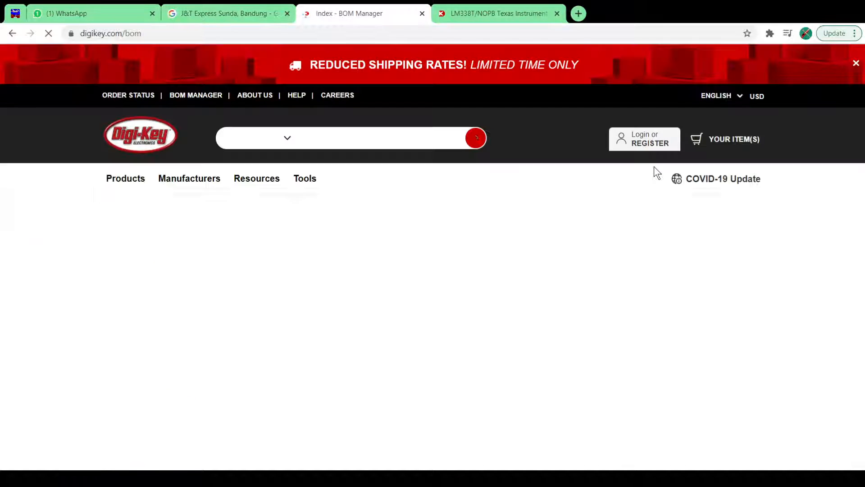
{"action": "mouse_move", "coordinate": [662, 146]}
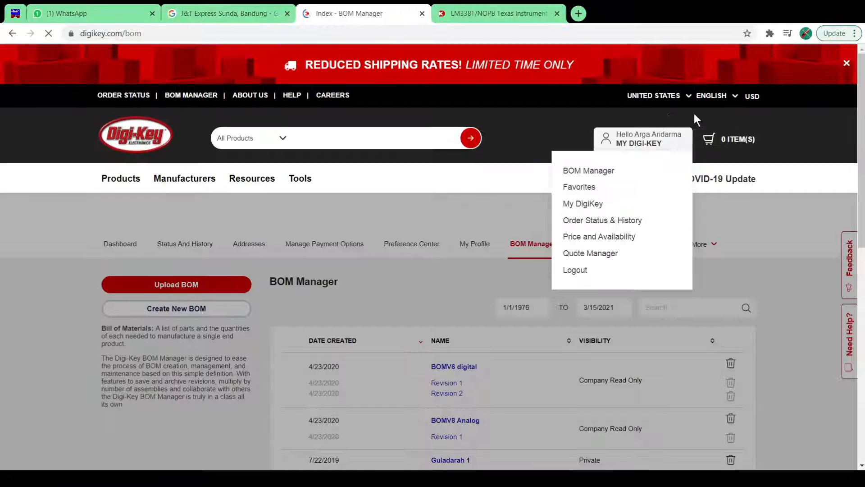
{"action": "scroll", "coordinate": [823, 305], "scroll_direction": "down", "scroll_amount": 3}
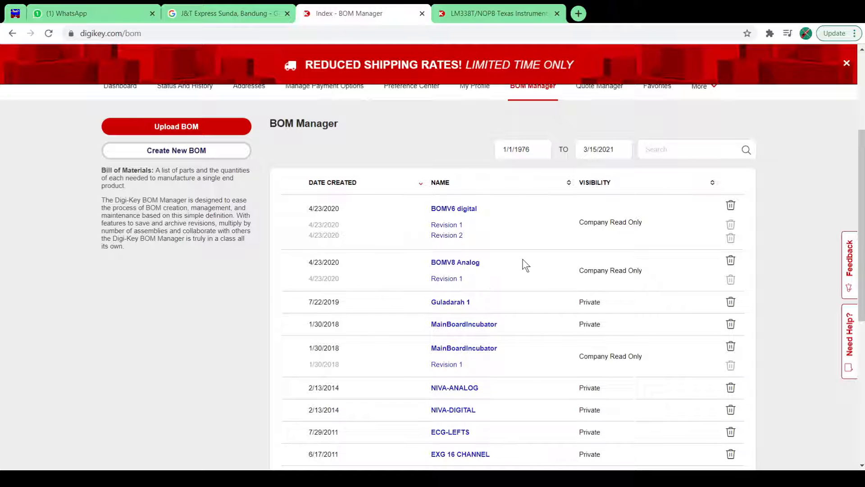
{"action": "scroll", "coordinate": [521, 264], "scroll_direction": "down", "scroll_amount": 4}
{"action": "scroll", "coordinate": [522, 264], "scroll_direction": "up", "scroll_amount": 5}
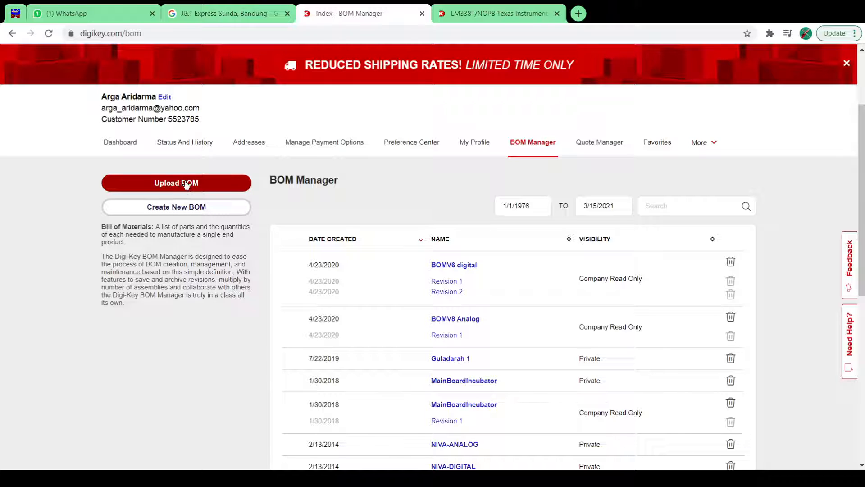
Upload the Timbangan 7B parts spreadsheet as a new BOM and select the first part record's row number in the file mapping.
{"action": "left_click", "coordinate": [187, 185]}
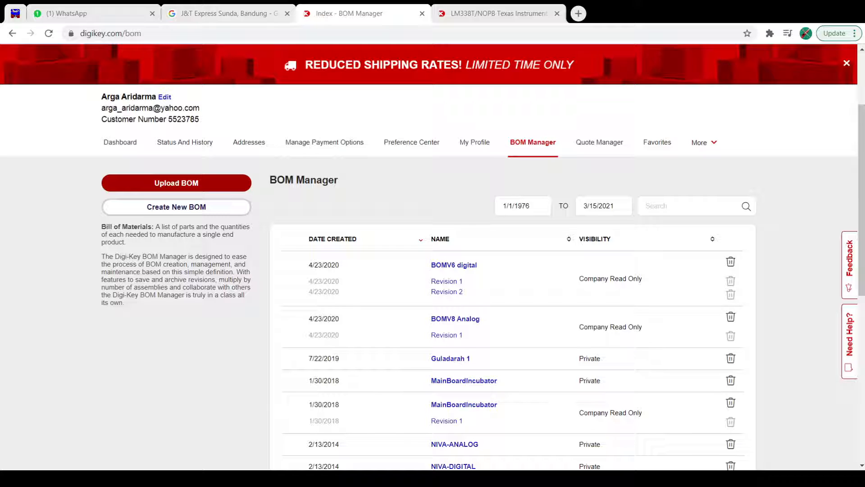
{"action": "left_click", "coordinate": [672, 304]}
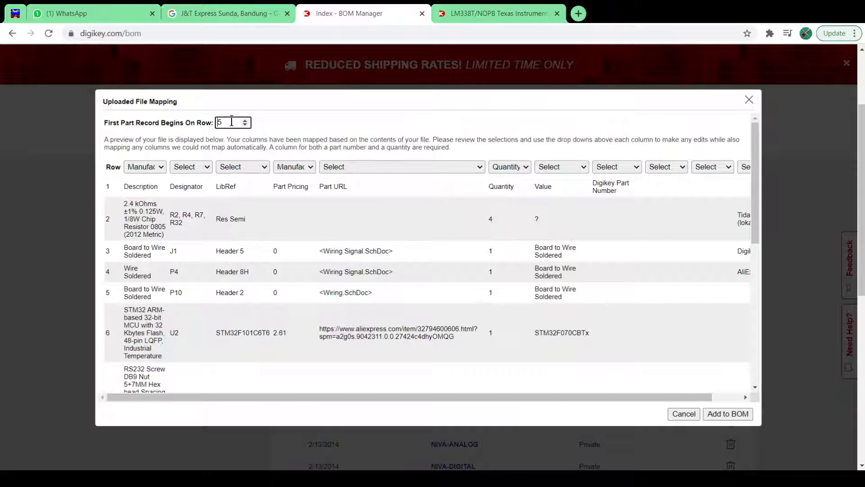
{"action": "left_click_drag", "start_coordinate": [229, 121], "coordinate": [215, 117]}
{"action": "left_click", "coordinate": [456, 120]}
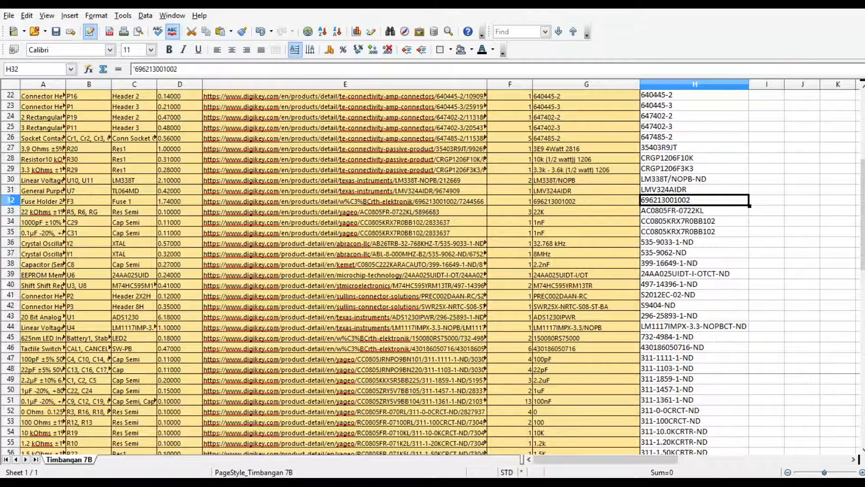
Examine the parts spreadsheet's colour legend, the rows not ordered online near its start, and the local vendor rows at its end.
{"action": "scroll", "coordinate": [567, 448], "scroll_direction": "up", "scroll_amount": 7}
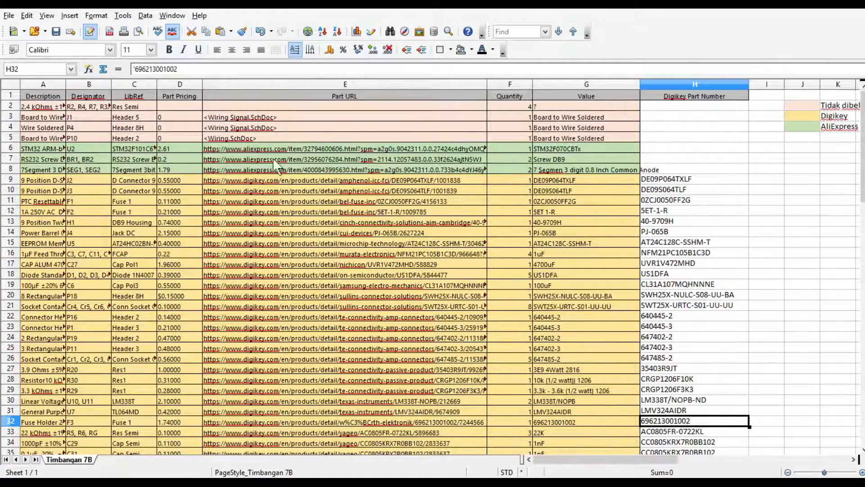
{"action": "left_click", "coordinate": [41, 108]}
{"action": "left_click_drag", "start_coordinate": [43, 134], "coordinate": [586, 138]}
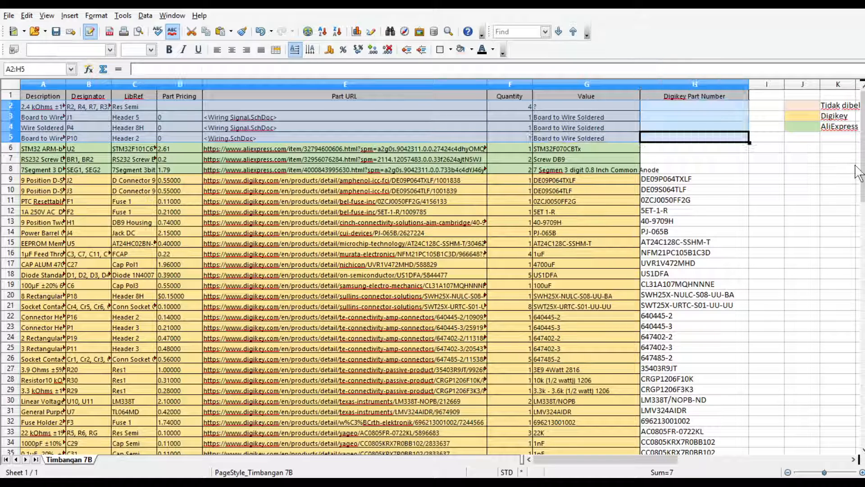
{"action": "left_click", "coordinate": [510, 264]}
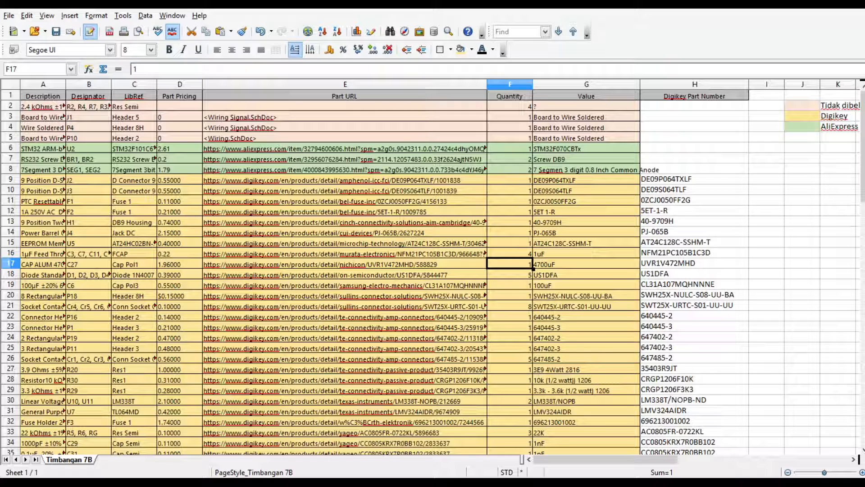
{"action": "left_click", "coordinate": [839, 105]}
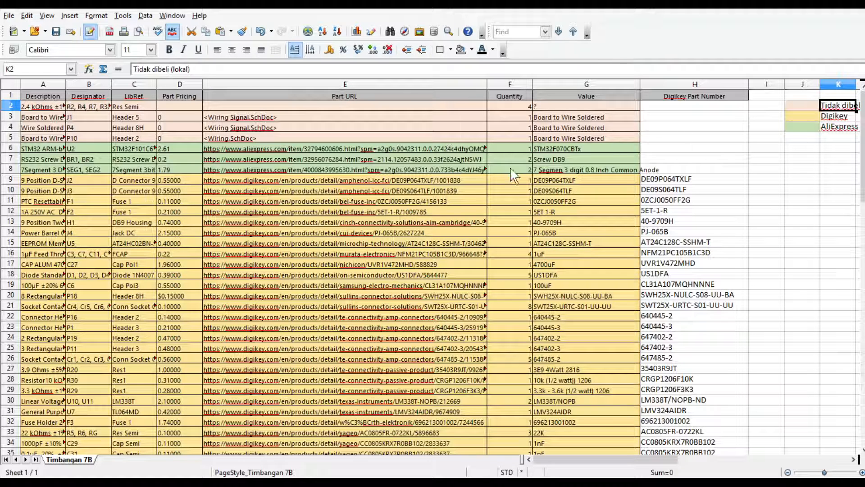
{"action": "left_click", "coordinate": [600, 128]}
{"action": "left_click", "coordinate": [442, 117]}
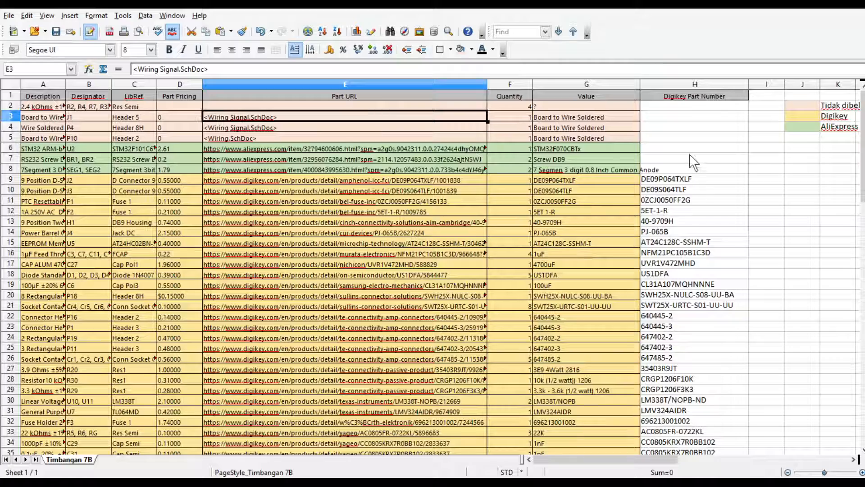
{"action": "key", "text": "Right"}
{"action": "scroll", "coordinate": [636, 404], "scroll_direction": "down", "scroll_amount": 4}
{"action": "scroll", "coordinate": [635, 403], "scroll_direction": "down", "scroll_amount": 11}
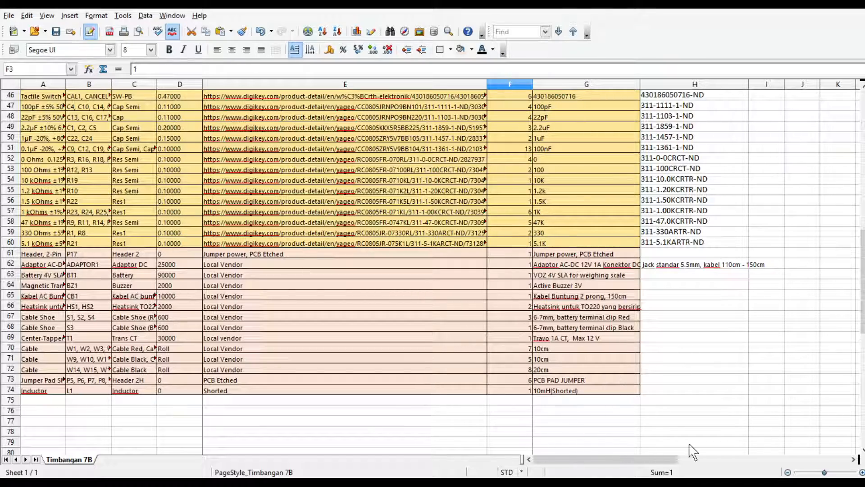
{"action": "scroll", "coordinate": [608, 408], "scroll_direction": "up", "scroll_amount": 14}
{"action": "scroll", "coordinate": [606, 406], "scroll_direction": "up", "scroll_amount": 1}
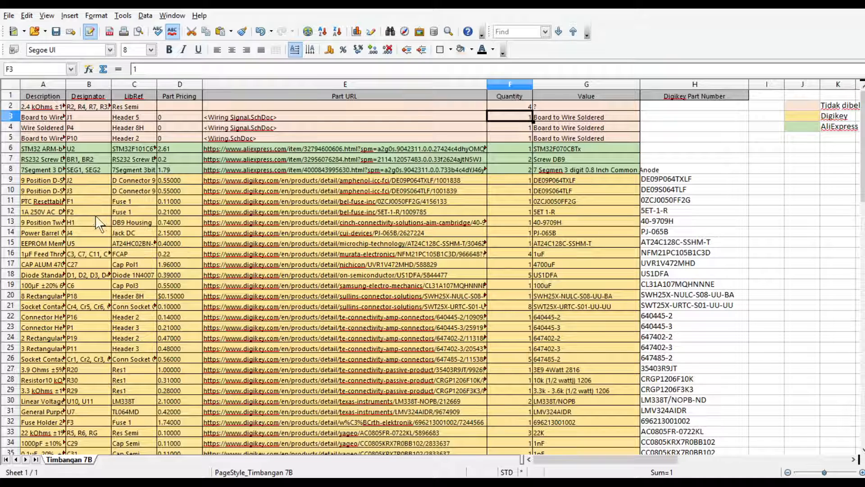
Examine the yellow Digikey rows from row 9 to row 60, including the Quantity and Digikey Part Number columns.
{"action": "left_click_drag", "start_coordinate": [45, 180], "coordinate": [586, 338]}
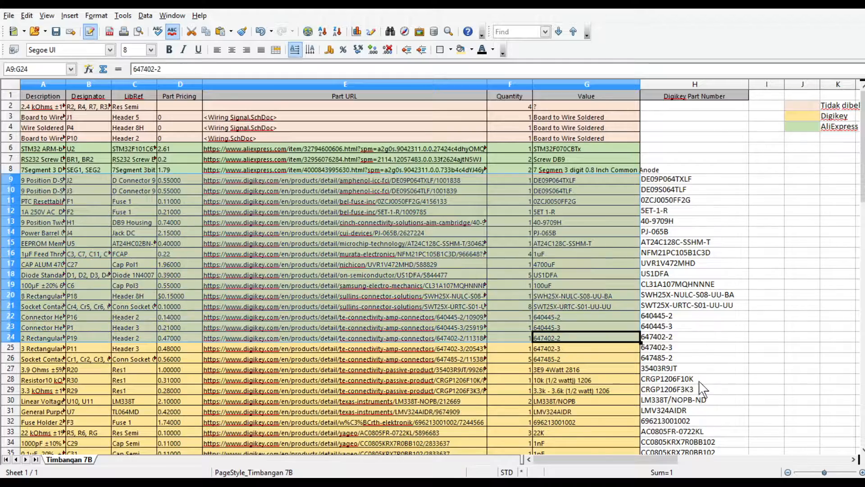
{"action": "scroll", "coordinate": [699, 380], "scroll_direction": "down", "scroll_amount": 12}
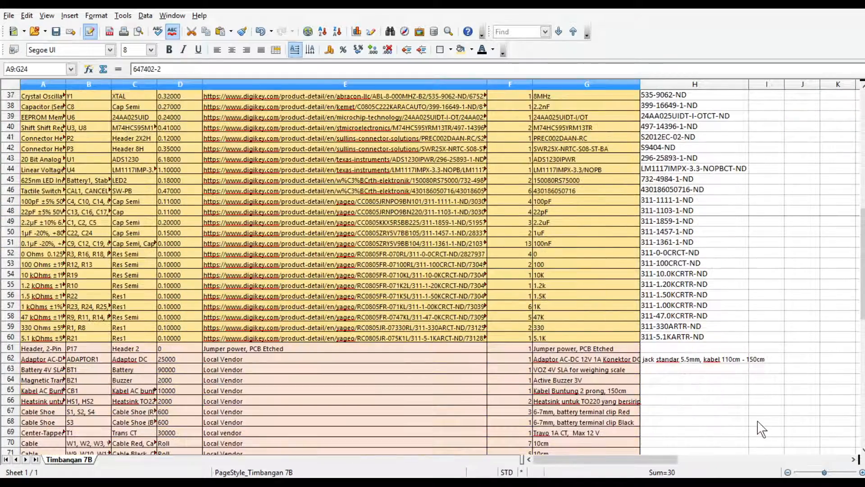
{"action": "left_click", "coordinate": [573, 337]}
{"action": "left_click", "coordinate": [680, 305]}
{"action": "scroll", "coordinate": [676, 360], "scroll_direction": "up", "scroll_amount": 4}
{"action": "scroll", "coordinate": [681, 361], "scroll_direction": "up", "scroll_amount": 8}
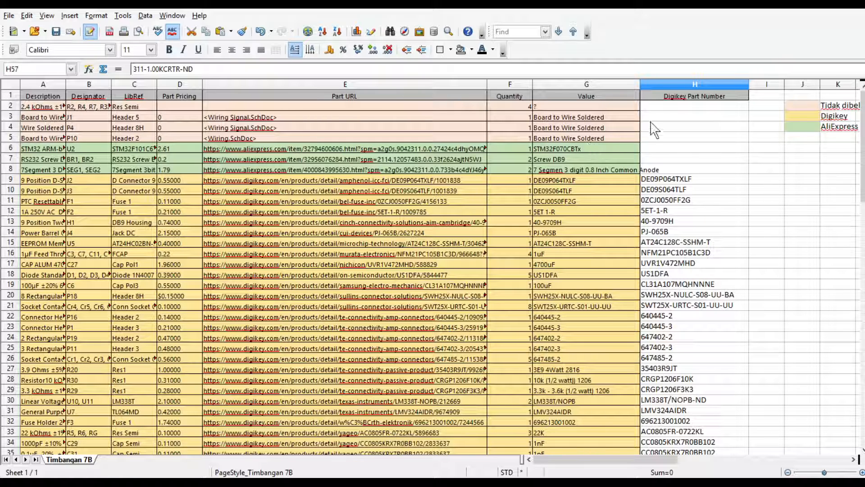
{"action": "left_click", "coordinate": [510, 84]}
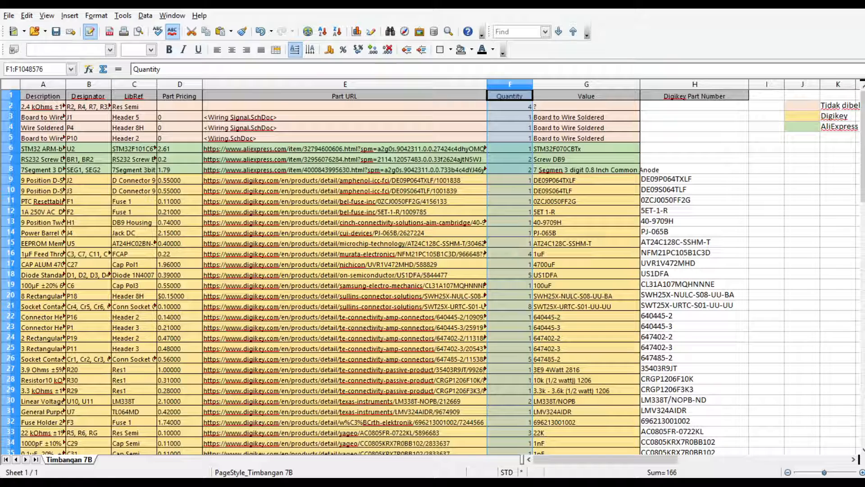
{"action": "left_click", "coordinate": [695, 84]}
{"action": "left_click", "coordinate": [694, 211]}
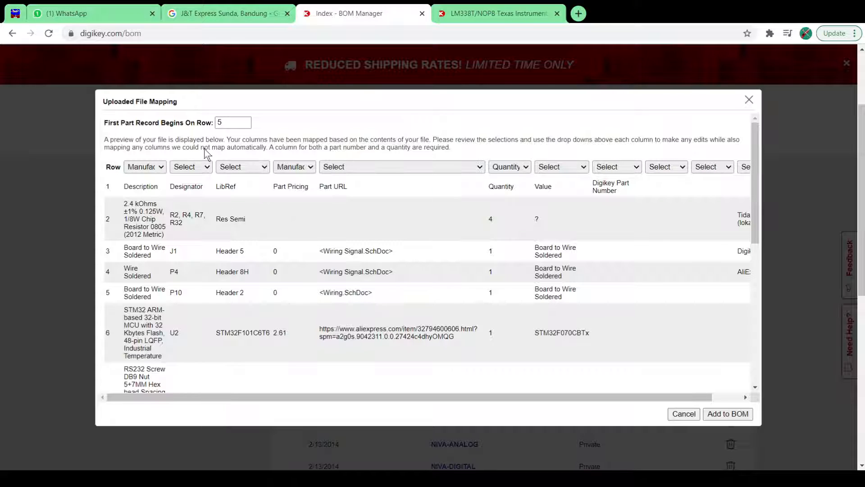
In the uploaded file mapping, set the first part record to row 9 and check it against the file preview.
{"action": "double_click", "coordinate": [221, 123]}
{"action": "type", "text": "9"}
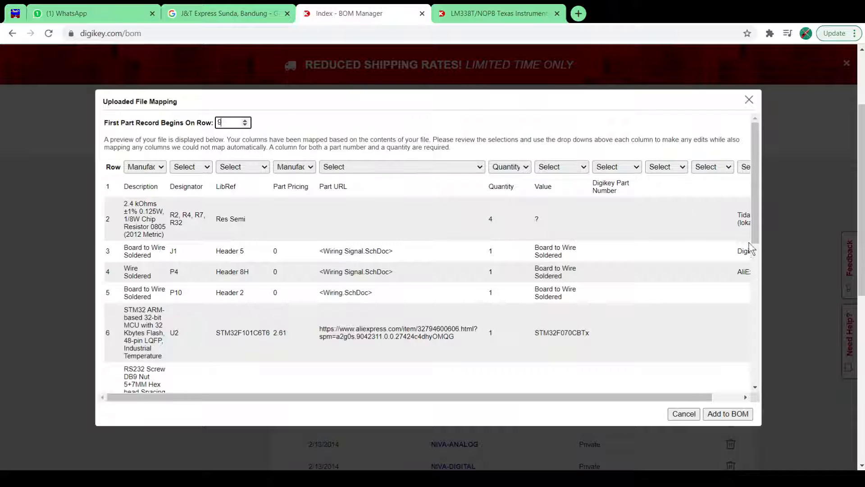
{"action": "left_click_drag", "start_coordinate": [755, 214], "coordinate": [761, 307]}
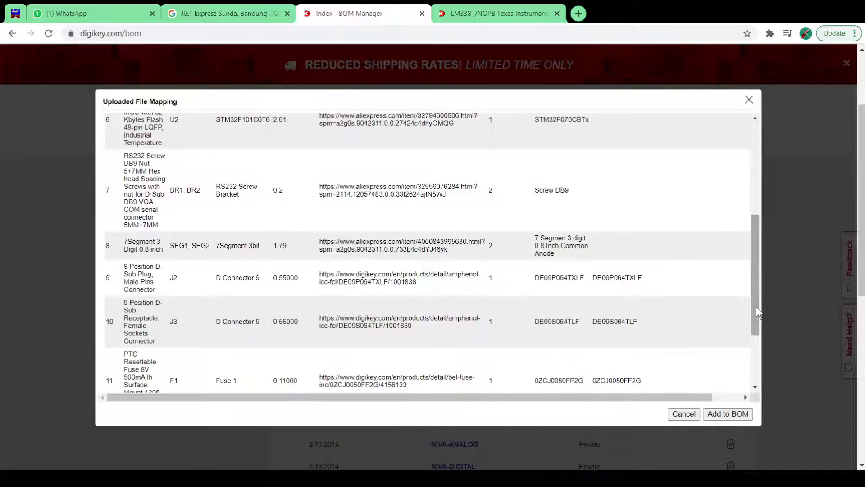
{"action": "left_click_drag", "start_coordinate": [756, 306], "coordinate": [779, 177]}
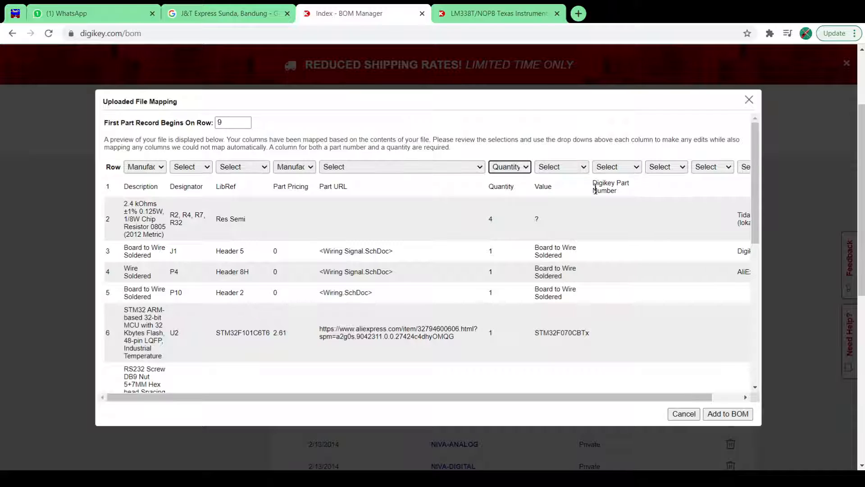
Map the Digikey Part Number column to the Digi-Key part number field and add the uploaded parts to the BOM.
{"action": "left_click", "coordinate": [637, 167]}
{"action": "left_click", "coordinate": [626, 204]}
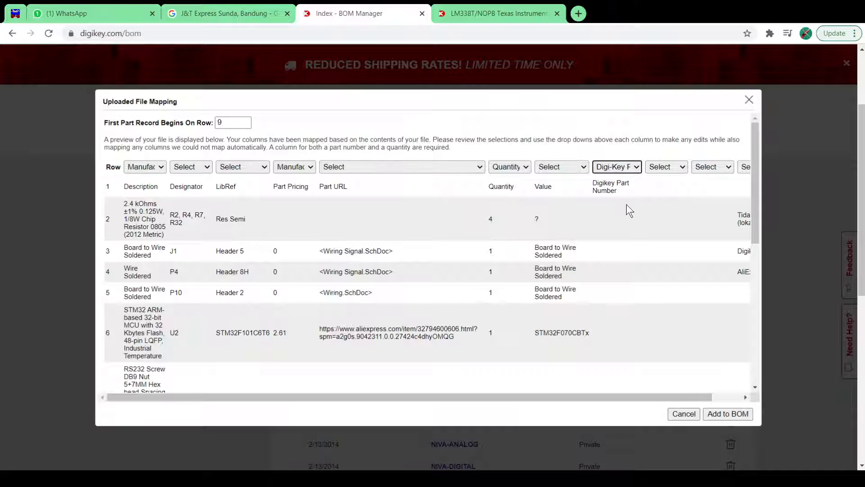
{"action": "left_click", "coordinate": [672, 170]}
{"action": "scroll", "coordinate": [629, 258], "scroll_direction": "down", "scroll_amount": 6}
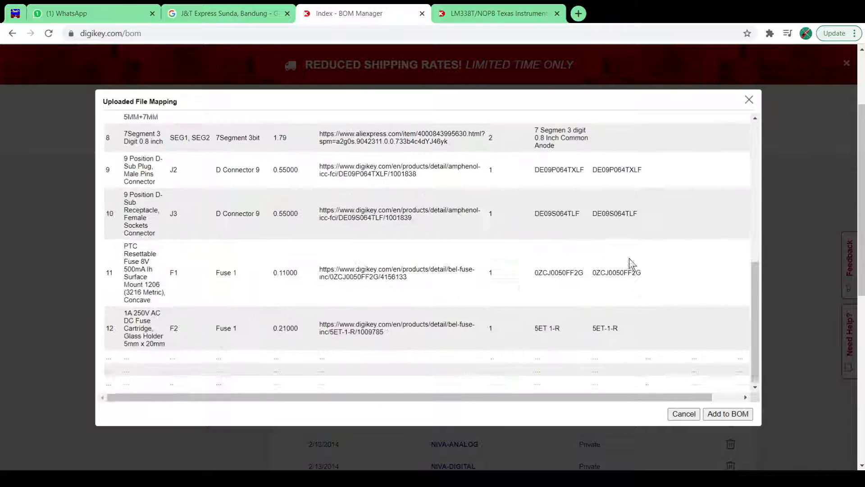
{"action": "scroll", "coordinate": [629, 258], "scroll_direction": "down", "scroll_amount": 5}
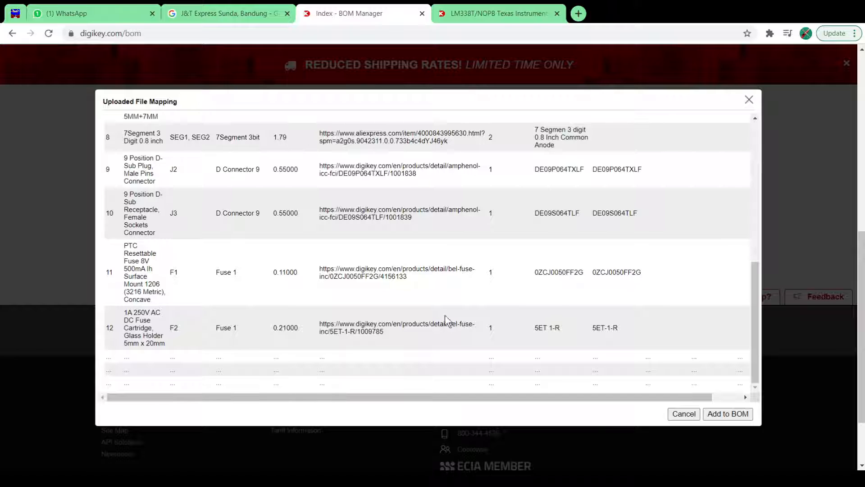
{"action": "left_click", "coordinate": [738, 415]}
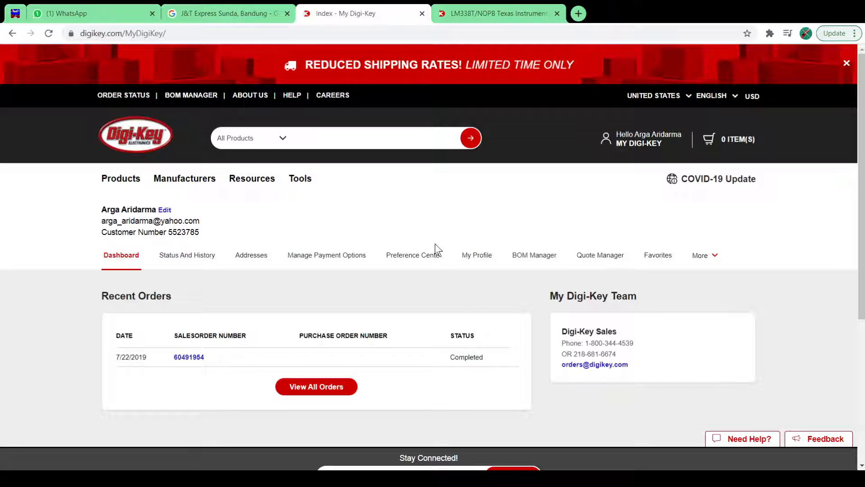
Open the Timbangan 7B BOM from the BOM Manager and review its first part entries.
{"action": "left_click", "coordinate": [533, 258]}
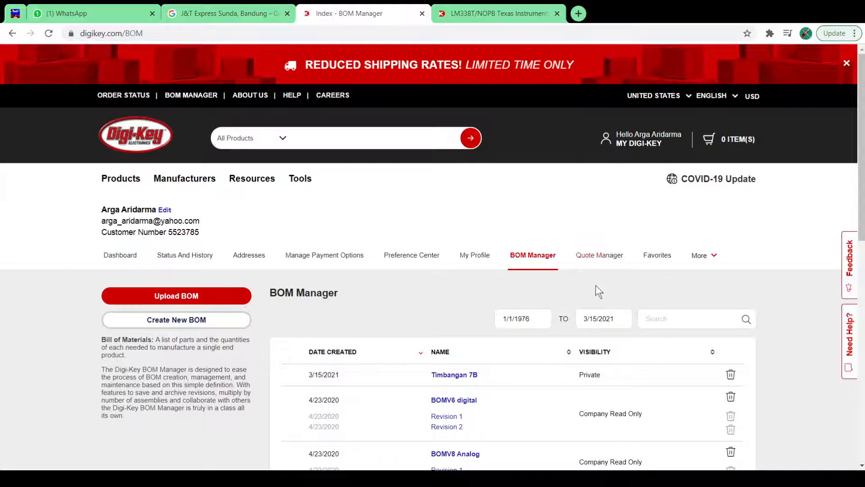
{"action": "scroll", "coordinate": [489, 371], "scroll_direction": "down", "scroll_amount": 3}
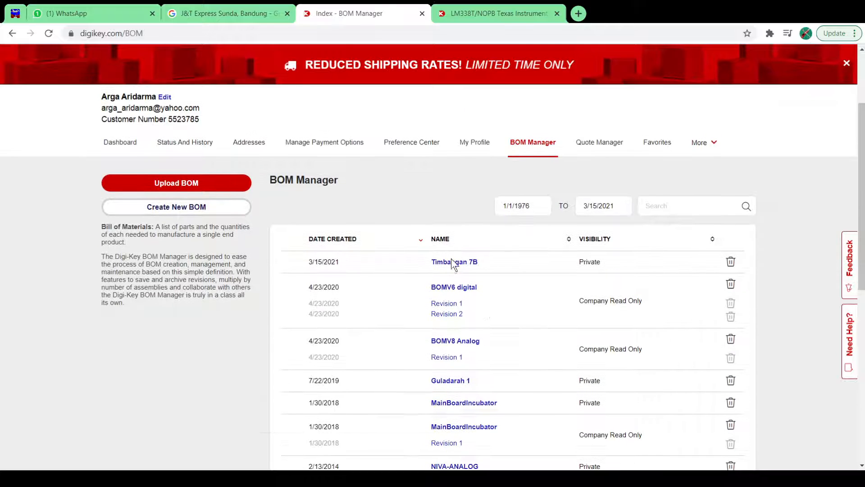
{"action": "left_click", "coordinate": [453, 262]}
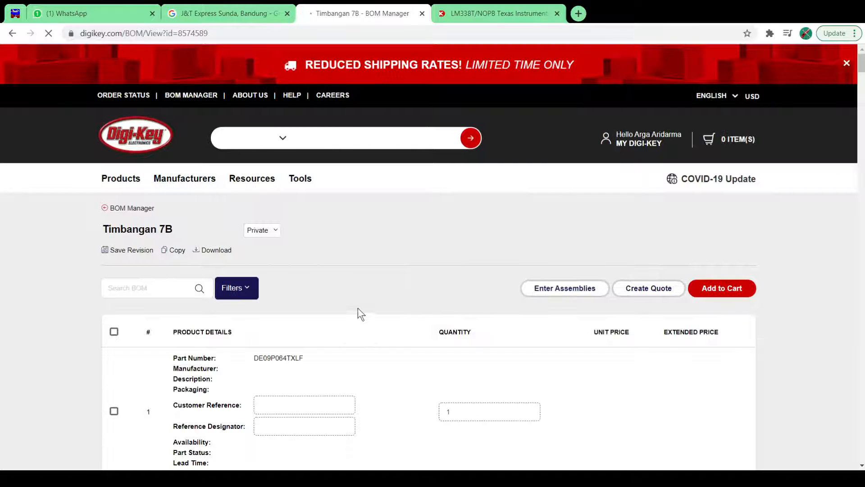
{"action": "scroll", "coordinate": [407, 299], "scroll_direction": "down", "scroll_amount": 1}
{"action": "scroll", "coordinate": [406, 299], "scroll_direction": "down", "scroll_amount": 3}
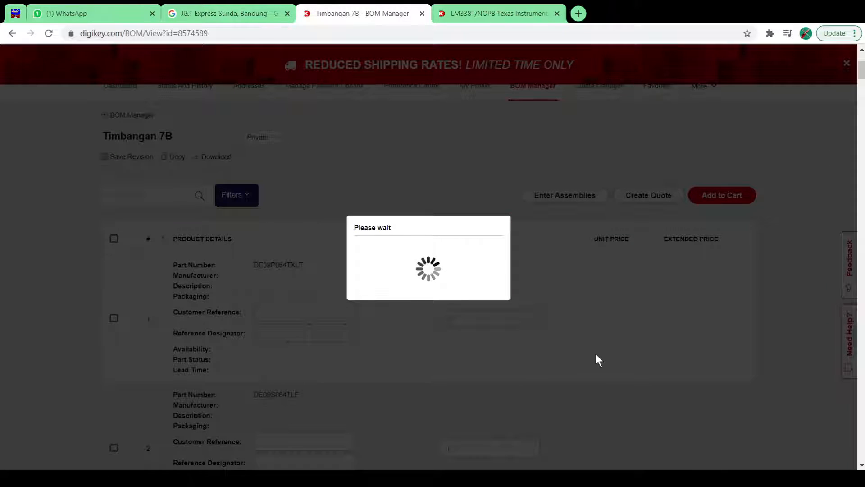
{"action": "scroll", "coordinate": [559, 334], "scroll_direction": "down", "scroll_amount": 5}
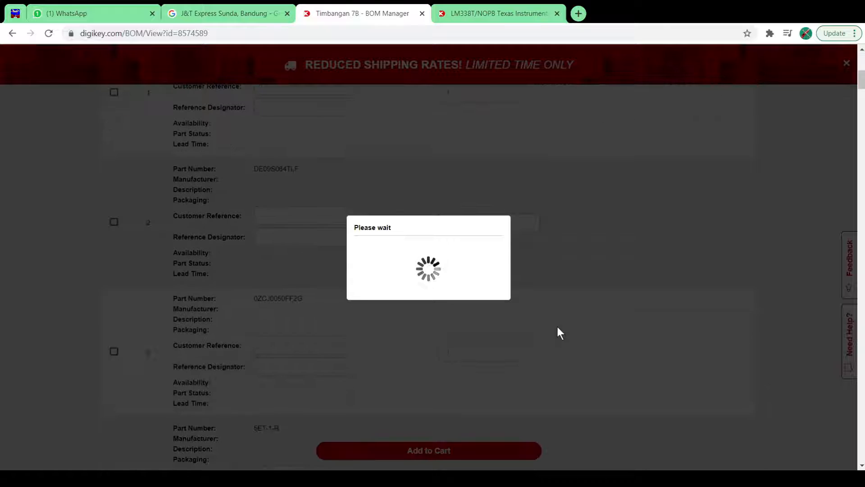
{"action": "scroll", "coordinate": [558, 329], "scroll_direction": "up", "scroll_amount": 4}
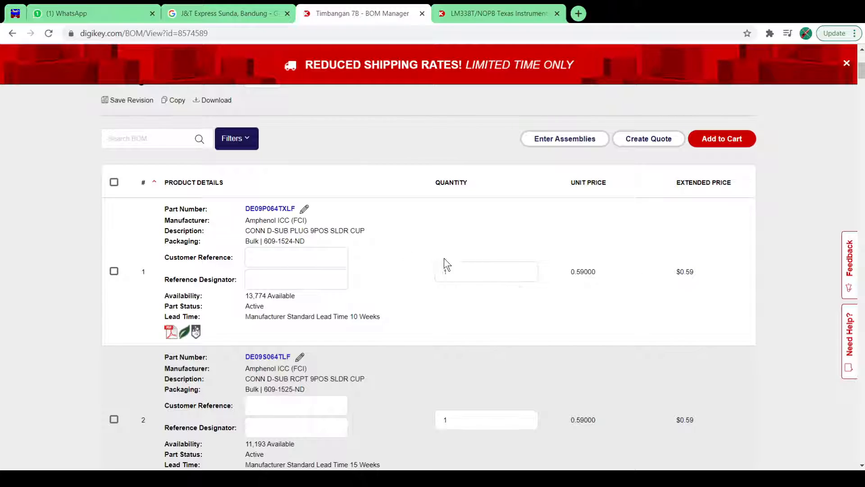
{"action": "scroll", "coordinate": [446, 264], "scroll_direction": "down", "scroll_amount": 4}
{"action": "scroll", "coordinate": [450, 259], "scroll_direction": "down", "scroll_amount": 2}
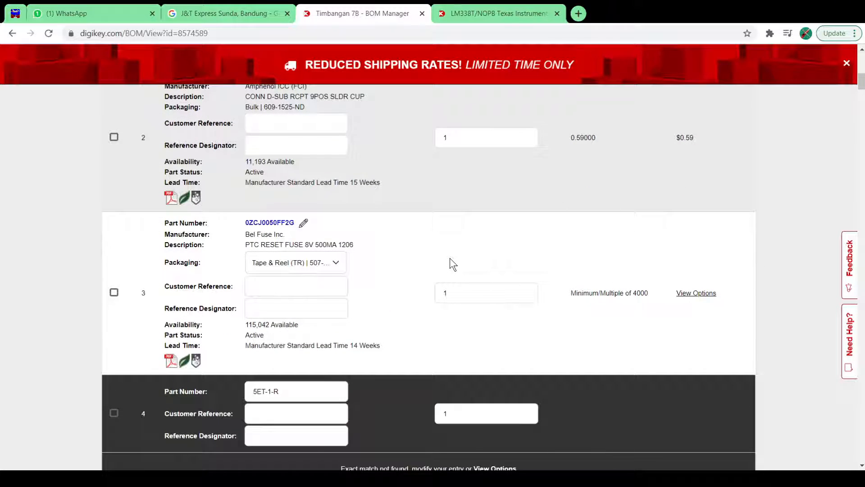
Review BOM entries 3 to 10, checking the unmatched part 5ET-1-R and the availability of UVR1V472MHD.
{"action": "scroll", "coordinate": [534, 270], "scroll_direction": "down", "scroll_amount": 2}
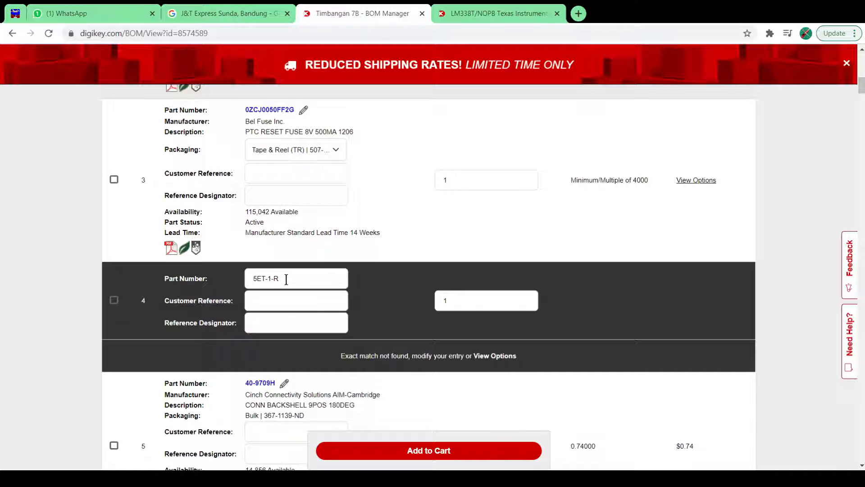
{"action": "left_click_drag", "start_coordinate": [286, 279], "coordinate": [236, 293]}
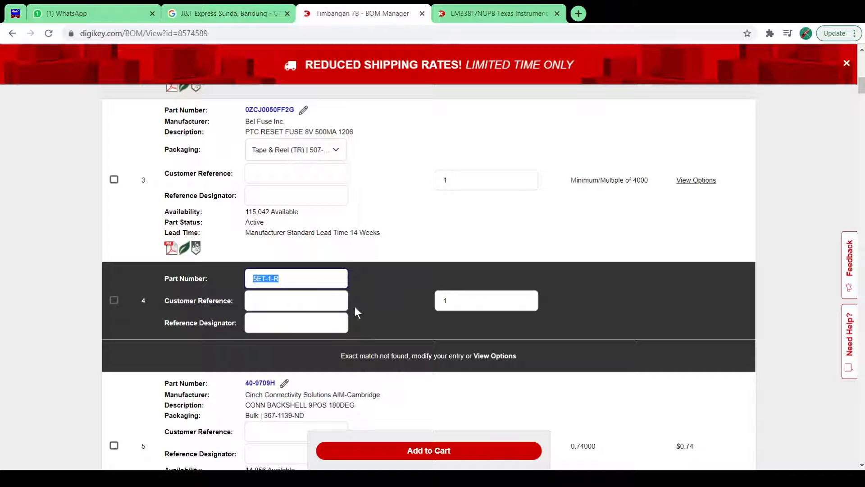
{"action": "scroll", "coordinate": [392, 290], "scroll_direction": "down", "scroll_amount": 1}
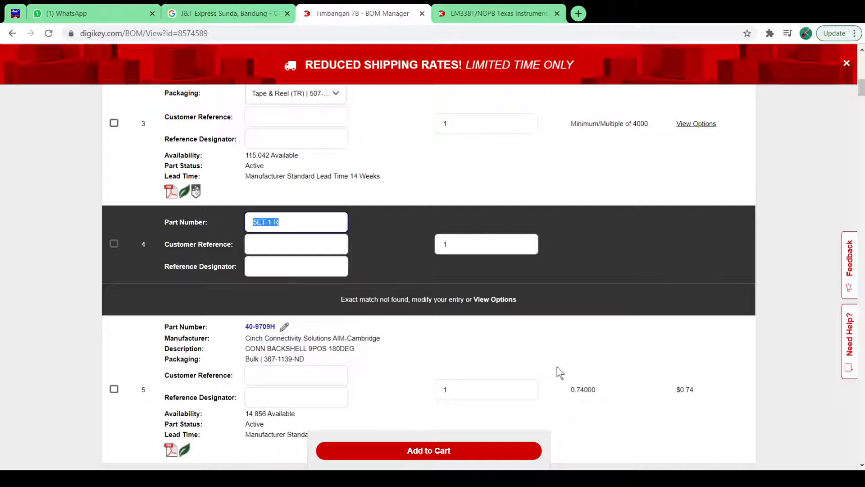
{"action": "scroll", "coordinate": [388, 324], "scroll_direction": "down", "scroll_amount": 3}
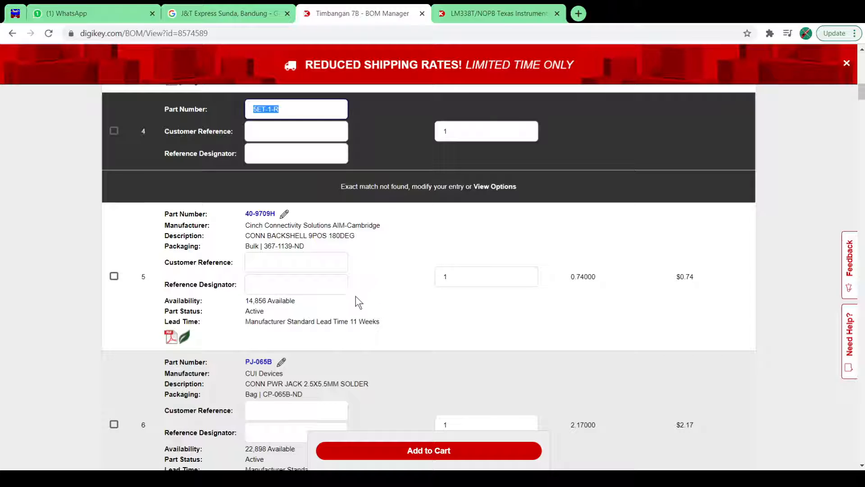
{"action": "scroll", "coordinate": [364, 299], "scroll_direction": "down", "scroll_amount": 4}
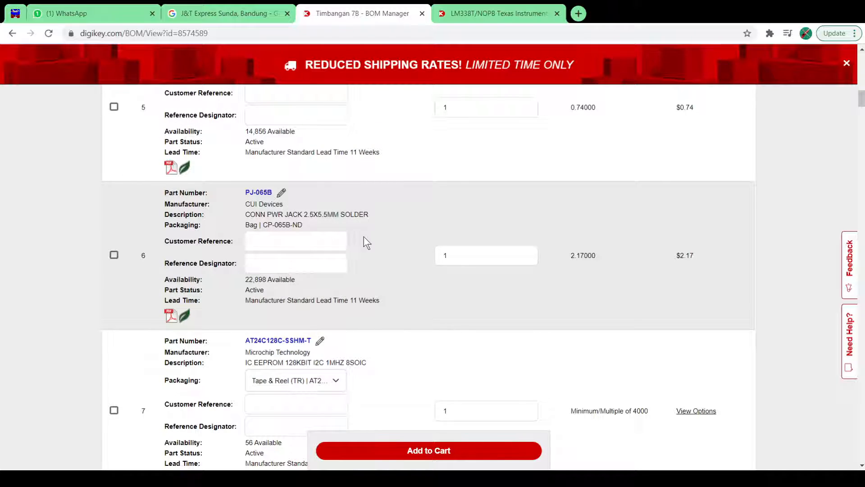
{"action": "scroll", "coordinate": [358, 288], "scroll_direction": "up", "scroll_amount": 3}
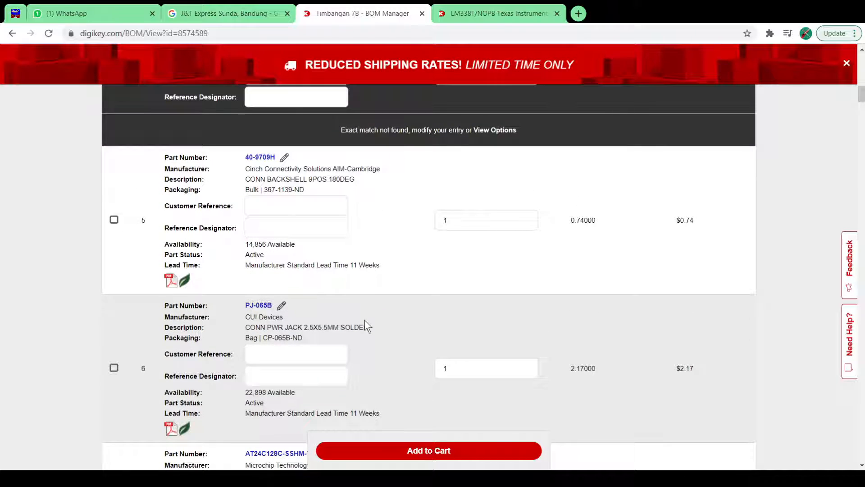
{"action": "scroll", "coordinate": [364, 320], "scroll_direction": "down", "scroll_amount": 4}
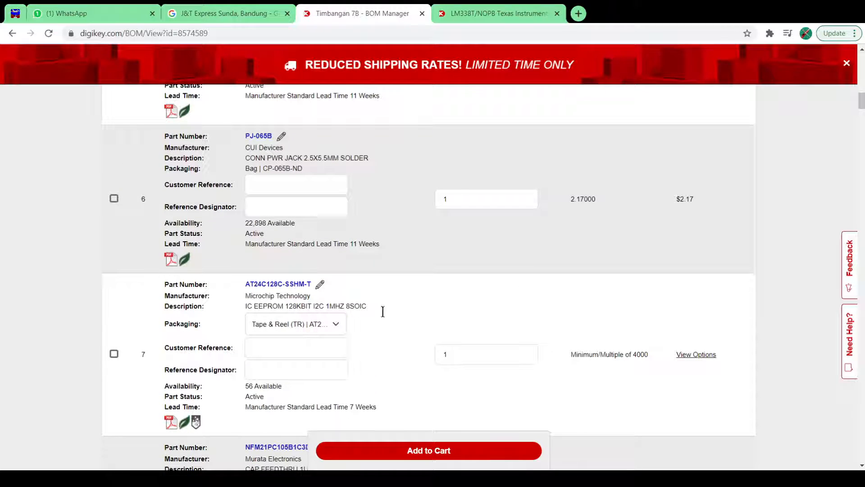
{"action": "scroll", "coordinate": [383, 327], "scroll_direction": "down", "scroll_amount": 4}
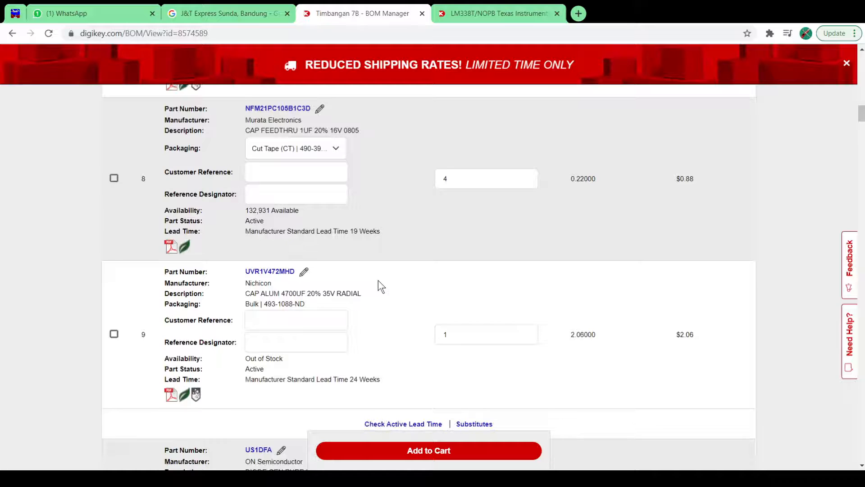
{"action": "scroll", "coordinate": [377, 279], "scroll_direction": "down", "scroll_amount": 3}
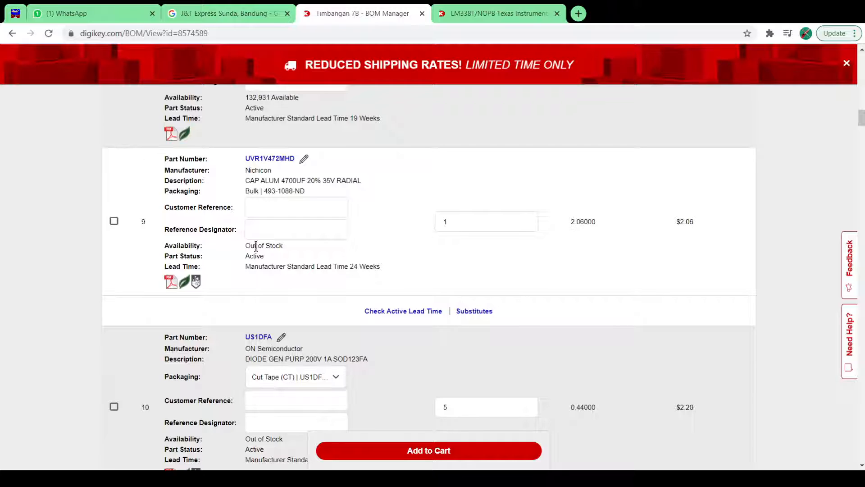
{"action": "left_click_drag", "start_coordinate": [292, 249], "coordinate": [246, 249]}
Review BOM entries 11 to 31 for availability, minimum quantities and parts without an exact match.
{"action": "scroll", "coordinate": [421, 245], "scroll_direction": "down", "scroll_amount": 10}
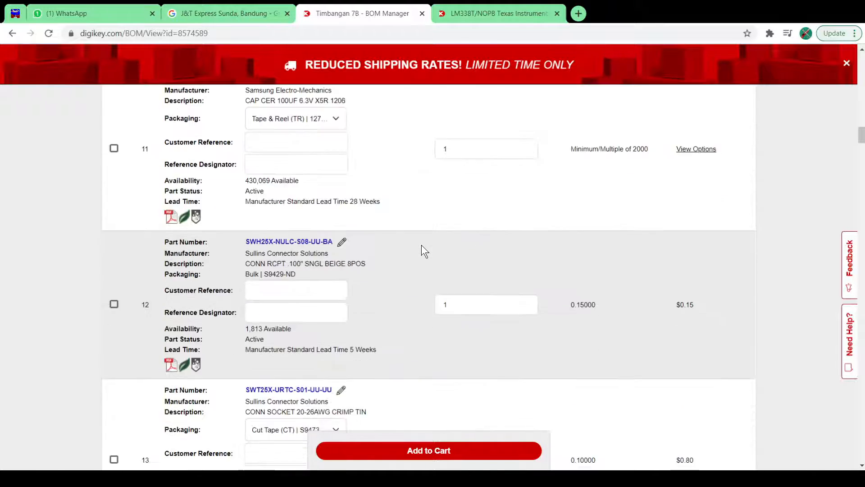
{"action": "scroll", "coordinate": [421, 245], "scroll_direction": "up", "scroll_amount": 4}
{"action": "scroll", "coordinate": [426, 269], "scroll_direction": "down", "scroll_amount": 9}
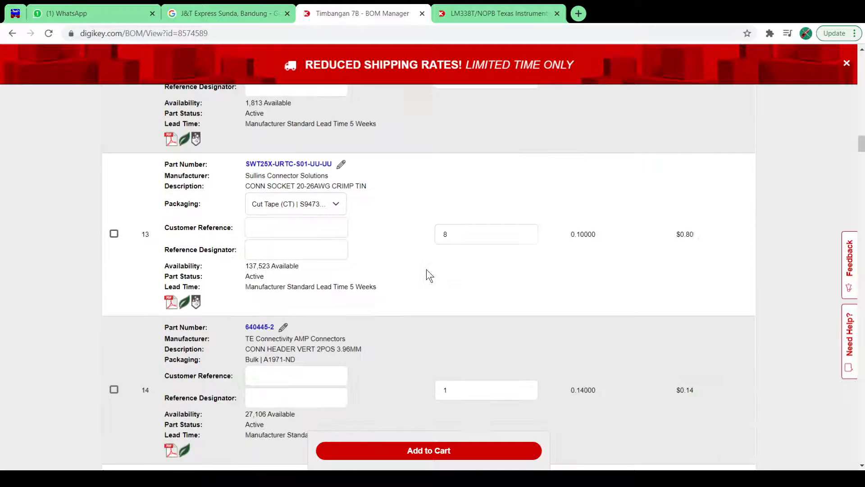
{"action": "scroll", "coordinate": [427, 269], "scroll_direction": "down", "scroll_amount": 10}
{"action": "scroll", "coordinate": [333, 260], "scroll_direction": "up", "scroll_amount": 4}
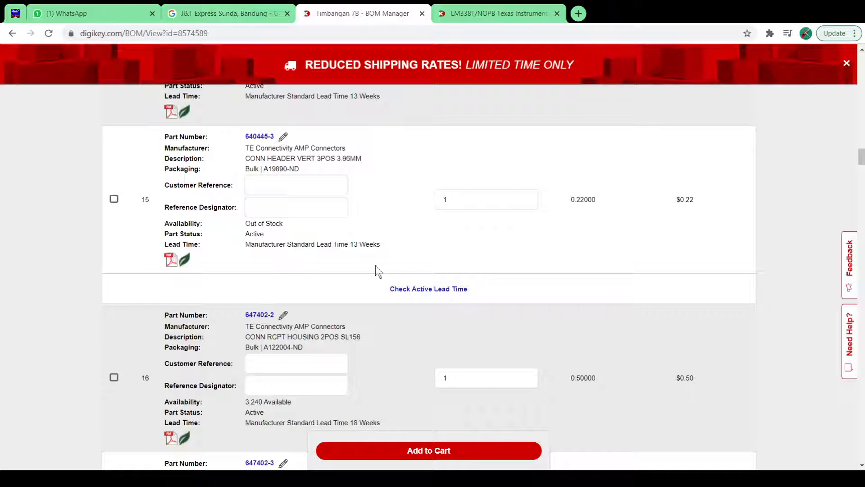
{"action": "scroll", "coordinate": [454, 283], "scroll_direction": "down", "scroll_amount": 10}
{"action": "scroll", "coordinate": [455, 283], "scroll_direction": "down", "scroll_amount": 20}
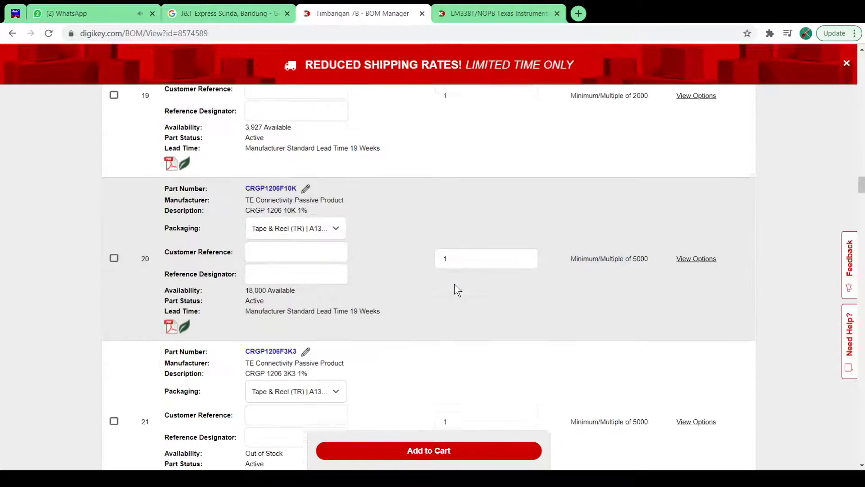
{"action": "scroll", "coordinate": [454, 283], "scroll_direction": "down", "scroll_amount": 15}
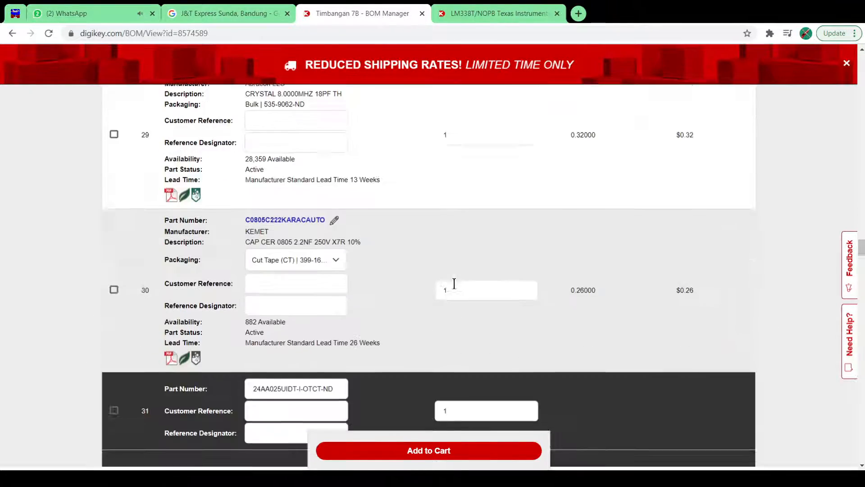
{"action": "scroll", "coordinate": [455, 283], "scroll_direction": "up", "scroll_amount": 5}
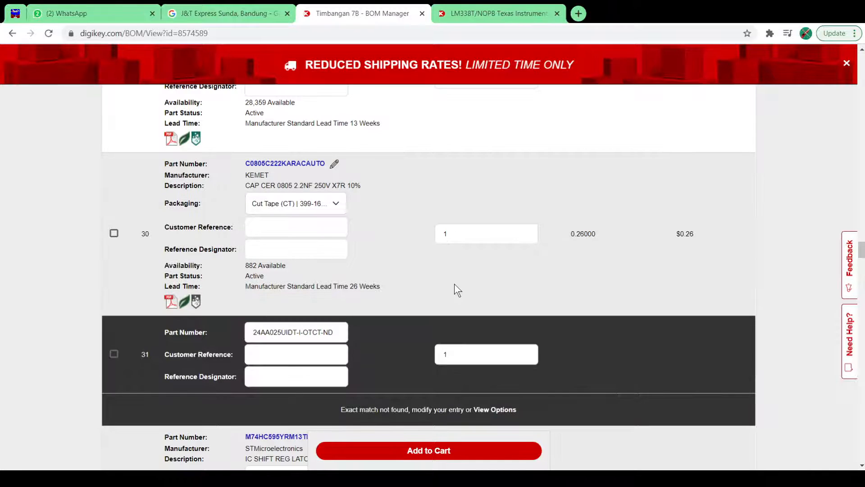
{"action": "scroll", "coordinate": [454, 283], "scroll_direction": "down", "scroll_amount": 2}
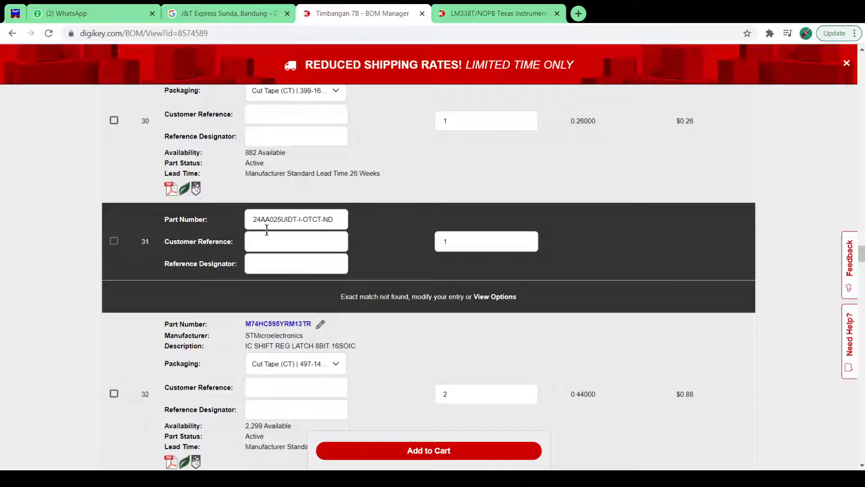
Review the rest of the BOM from entry 32 to the manual entry and ordering options after the last part.
{"action": "scroll", "coordinate": [454, 297], "scroll_direction": "down", "scroll_amount": 10}
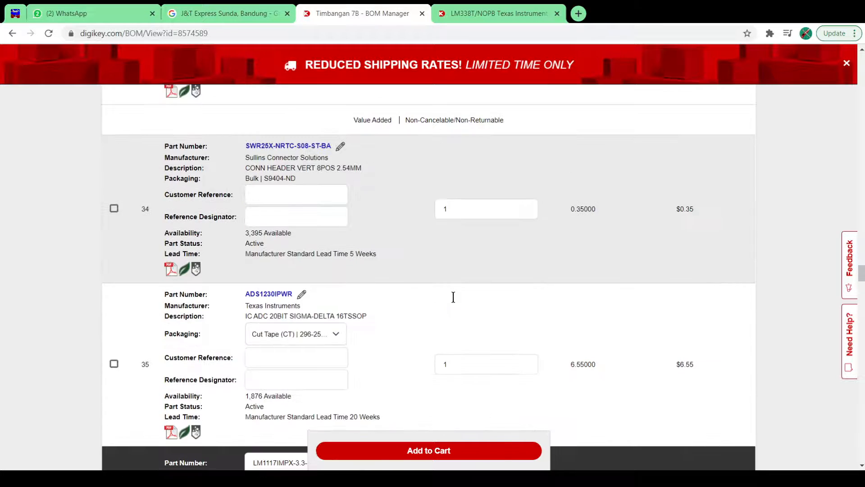
{"action": "scroll", "coordinate": [453, 297], "scroll_direction": "down", "scroll_amount": 6}
{"action": "scroll", "coordinate": [454, 296], "scroll_direction": "down", "scroll_amount": 20}
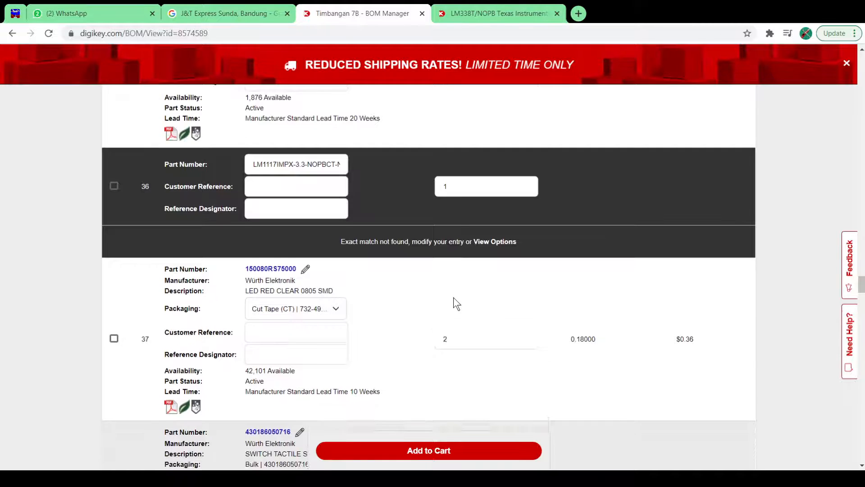
{"action": "scroll", "coordinate": [453, 296], "scroll_direction": "down", "scroll_amount": 6}
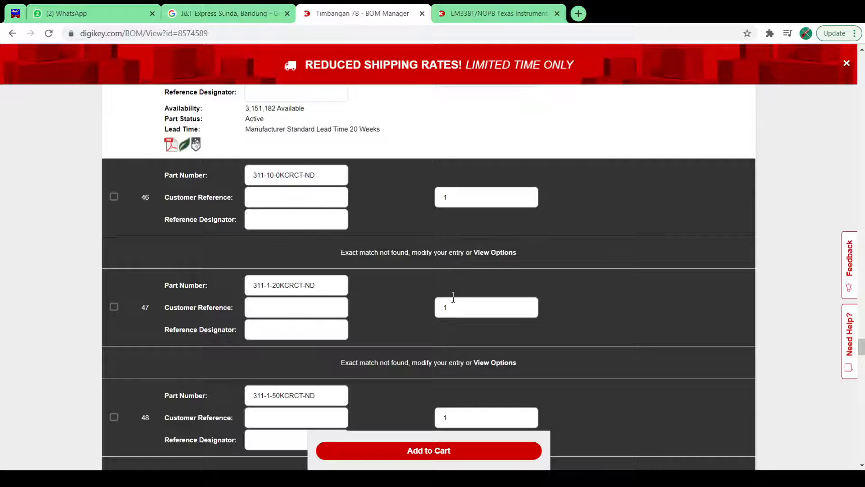
{"action": "scroll", "coordinate": [454, 297], "scroll_direction": "down", "scroll_amount": 11}
{"action": "scroll", "coordinate": [454, 270], "scroll_direction": "down", "scroll_amount": 5}
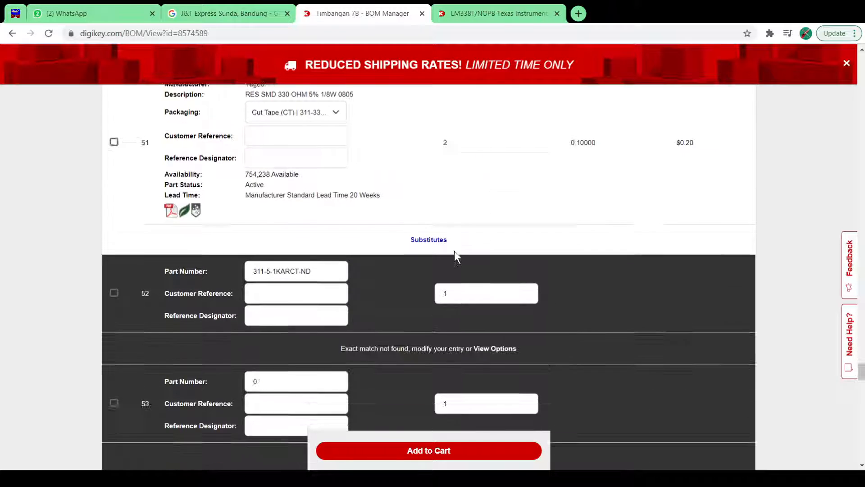
{"action": "scroll", "coordinate": [381, 257], "scroll_direction": "down", "scroll_amount": 5}
{"action": "scroll", "coordinate": [385, 258], "scroll_direction": "down", "scroll_amount": 20}
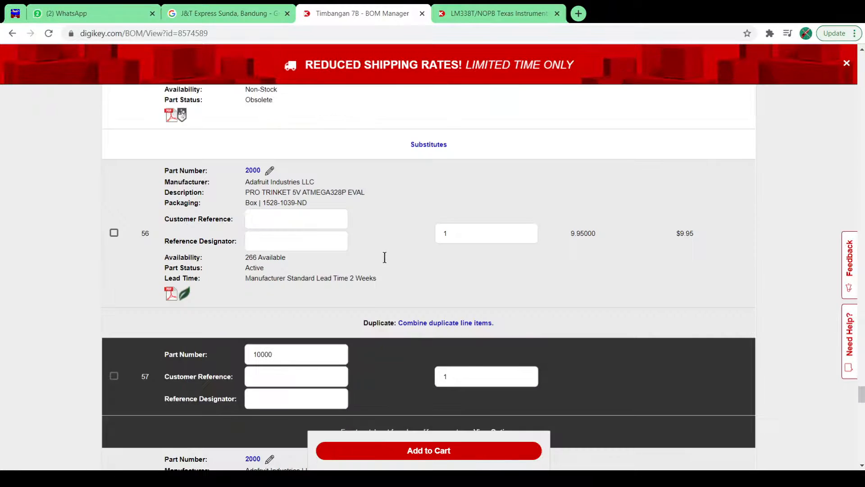
{"action": "scroll", "coordinate": [389, 257], "scroll_direction": "down", "scroll_amount": 5}
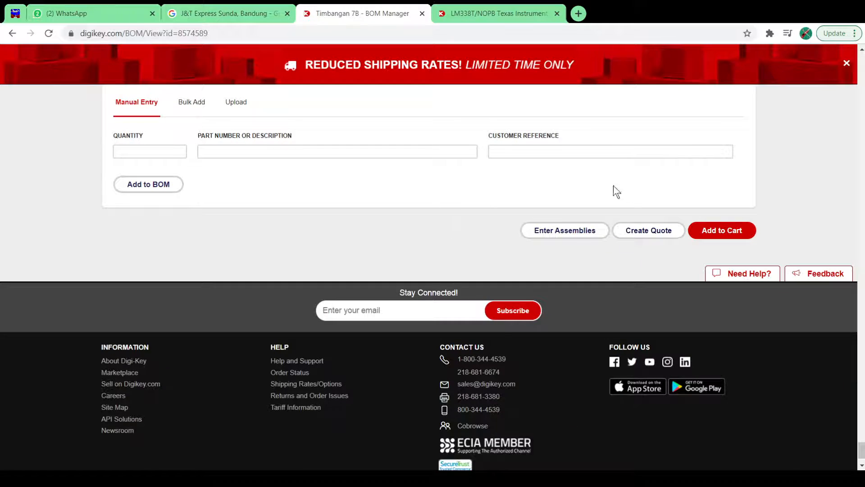
Look at the quote options without creating a quote, and submit the BOM to a new cart with 5 assemblies.
{"action": "left_click", "coordinate": [656, 233]}
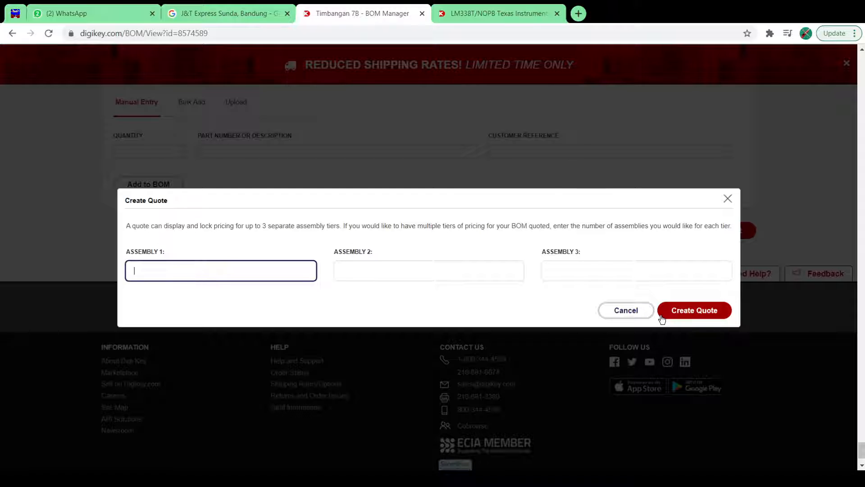
{"action": "left_click", "coordinate": [626, 310]}
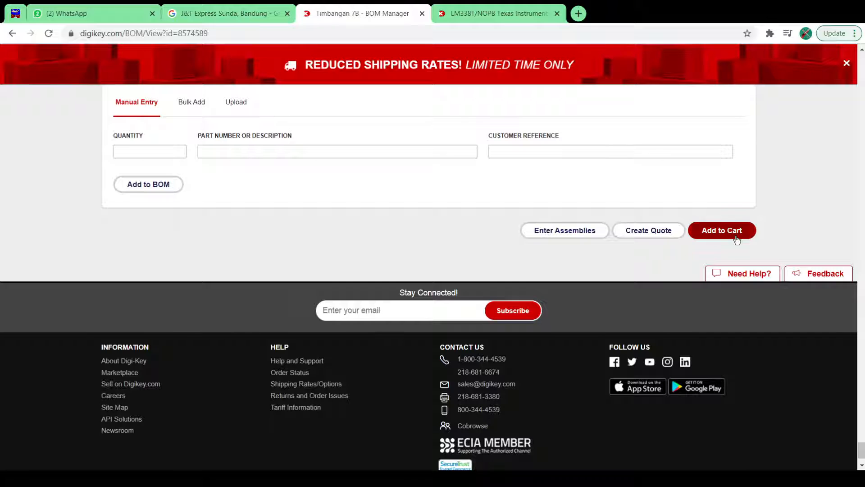
{"action": "left_click", "coordinate": [722, 231]}
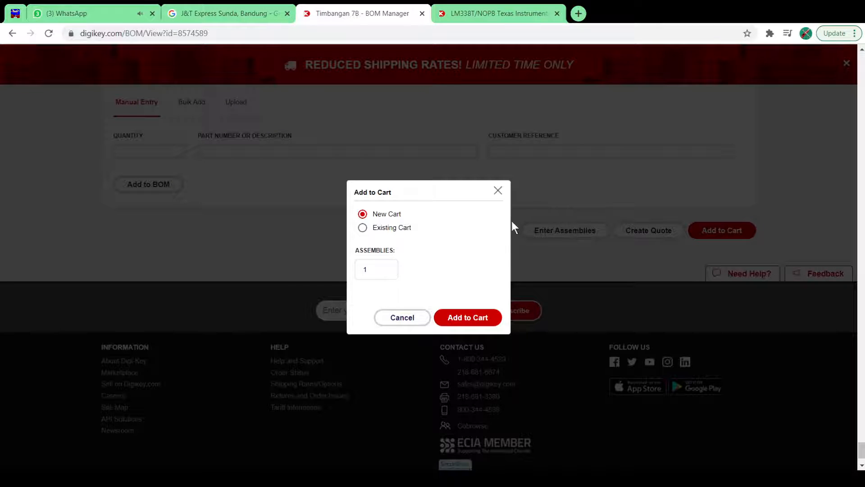
{"action": "left_click", "coordinate": [374, 269]}
{"action": "key", "text": "BackSpace"}
{"action": "type", "text": "5"}
{"action": "left_click", "coordinate": [473, 323]}
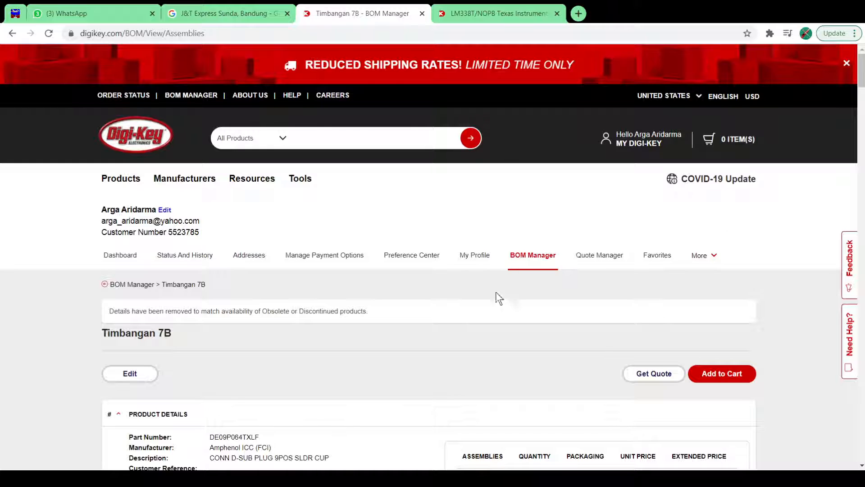
Review the 5-assembly quantities and prices of entries 1 to 12, and view the packaging choices for CL31A107MQHNNNE.
{"action": "scroll", "coordinate": [521, 269], "scroll_direction": "down", "scroll_amount": 3}
{"action": "scroll", "coordinate": [521, 269], "scroll_direction": "down", "scroll_amount": 2}
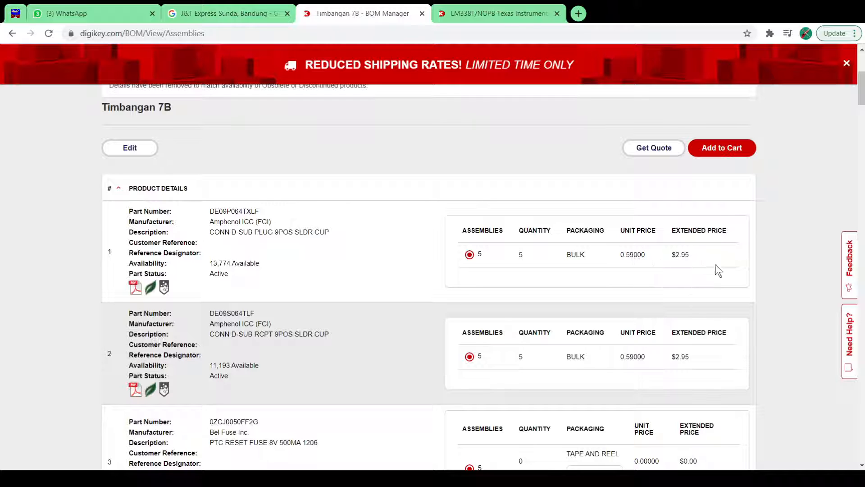
{"action": "scroll", "coordinate": [520, 256], "scroll_direction": "down", "scroll_amount": 10}
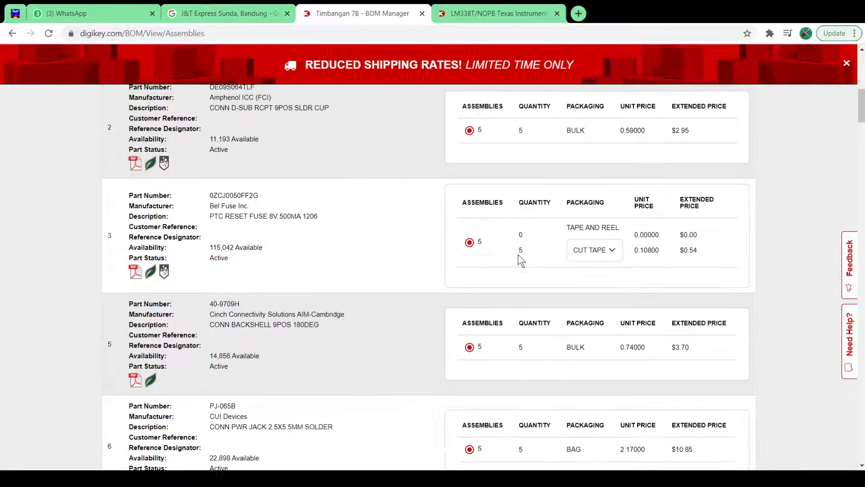
{"action": "scroll", "coordinate": [518, 255], "scroll_direction": "down", "scroll_amount": 10}
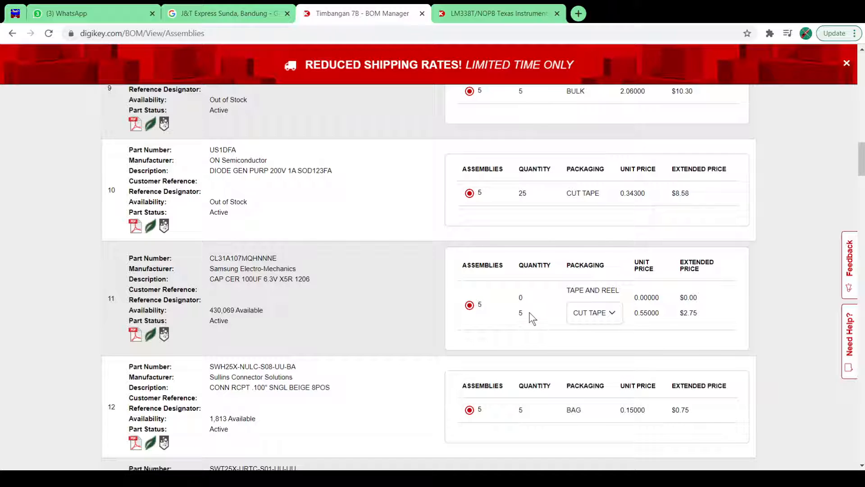
{"action": "left_click", "coordinate": [613, 315]}
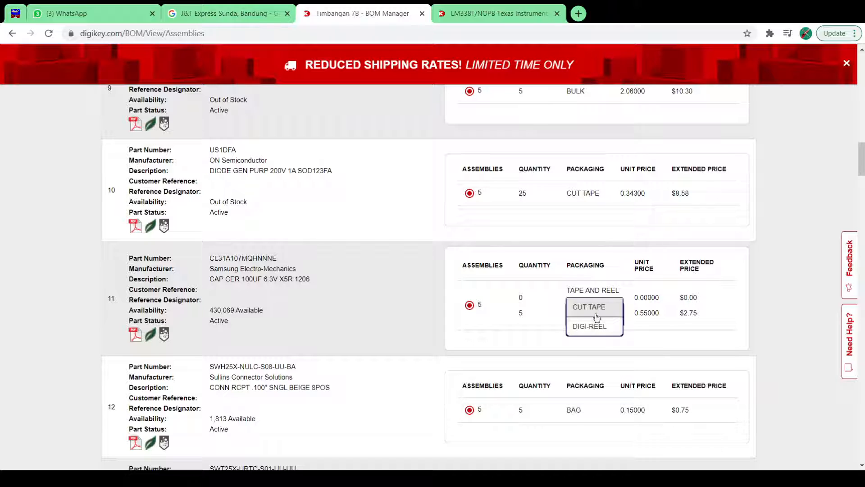
{"action": "left_click", "coordinate": [461, 339]}
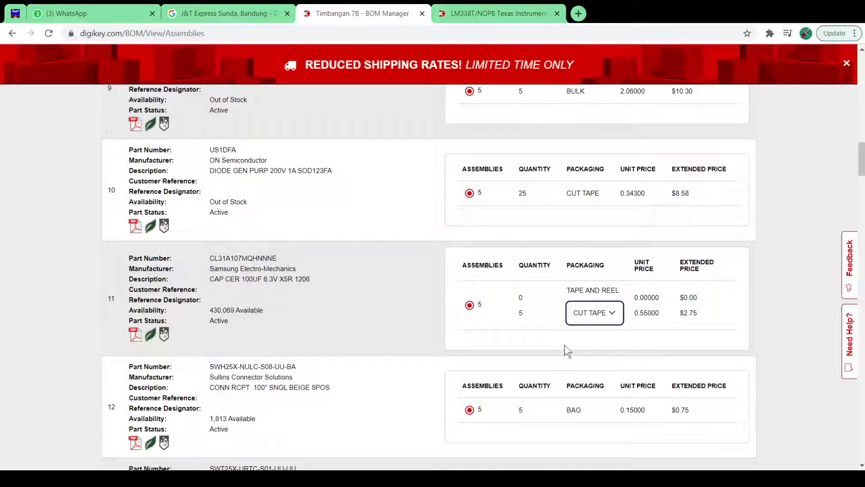
Review the 5-assembly quantities, packaging and prices from entry 12 to the end of the Timbangan 7B list.
{"action": "scroll", "coordinate": [439, 343], "scroll_direction": "down", "scroll_amount": 10}
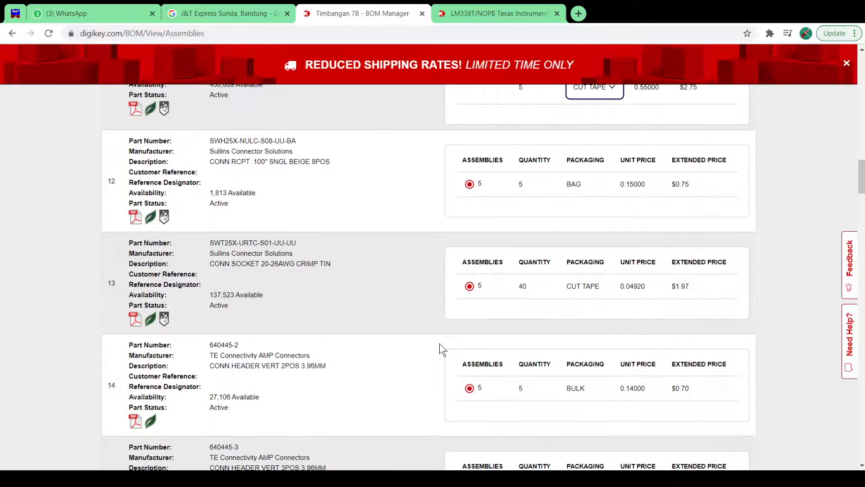
{"action": "scroll", "coordinate": [440, 343], "scroll_direction": "down", "scroll_amount": 15}
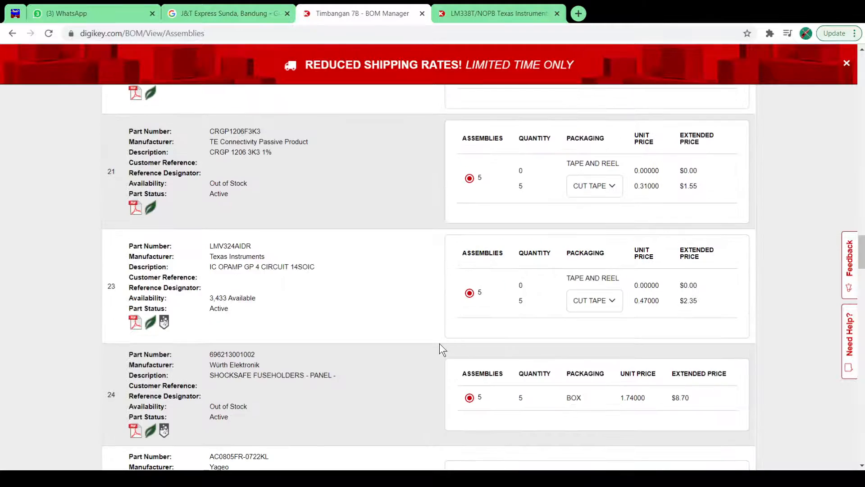
{"action": "scroll", "coordinate": [439, 343], "scroll_direction": "down", "scroll_amount": 5}
{"action": "scroll", "coordinate": [439, 343], "scroll_direction": "up", "scroll_amount": 4}
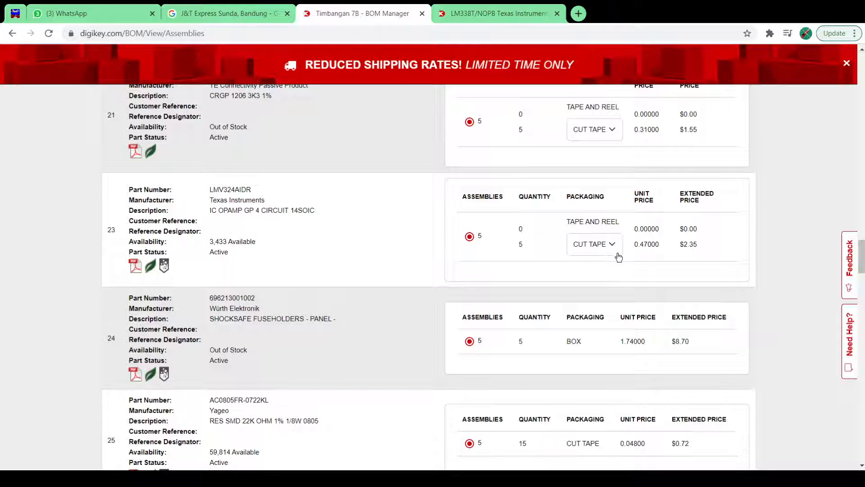
{"action": "scroll", "coordinate": [399, 316], "scroll_direction": "down", "scroll_amount": 20}
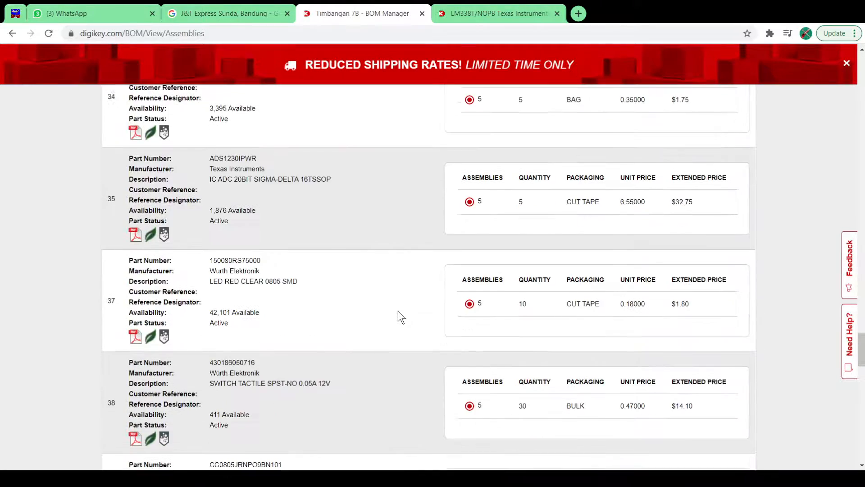
{"action": "scroll", "coordinate": [399, 310], "scroll_direction": "down", "scroll_amount": 20}
{"action": "scroll", "coordinate": [404, 242], "scroll_direction": "up", "scroll_amount": 20}
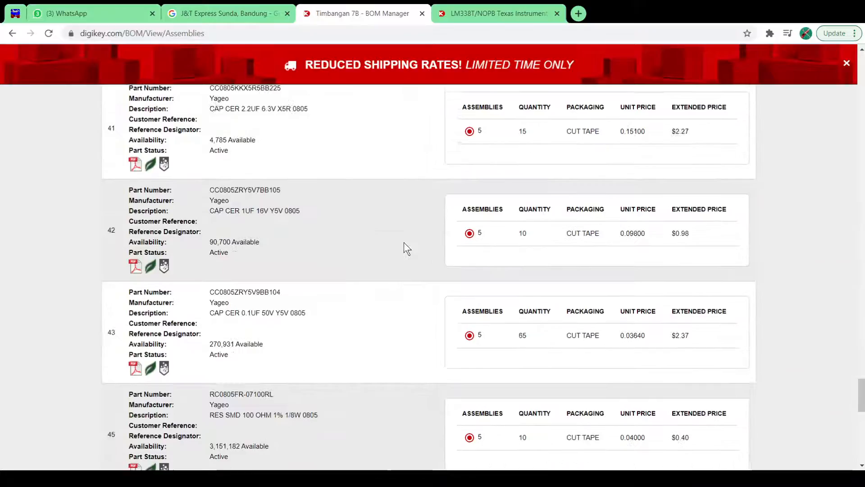
{"action": "scroll", "coordinate": [402, 241], "scroll_direction": "up", "scroll_amount": 20}
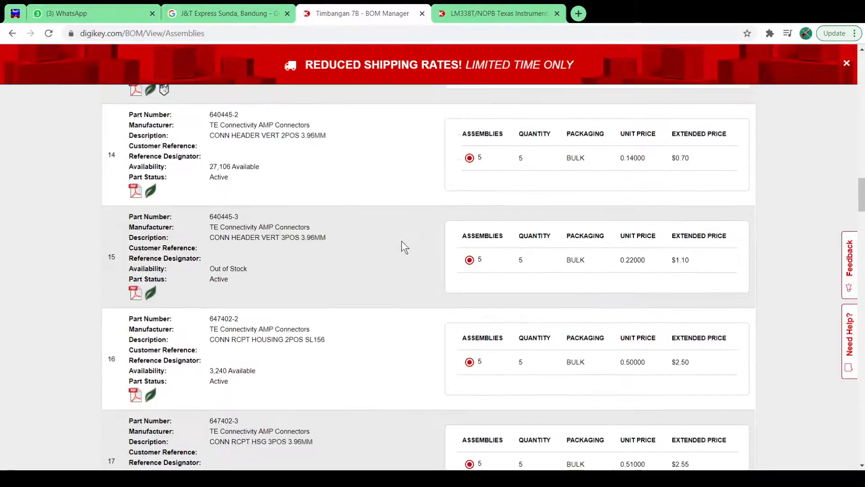
{"action": "scroll", "coordinate": [402, 241], "scroll_direction": "up", "scroll_amount": 20}
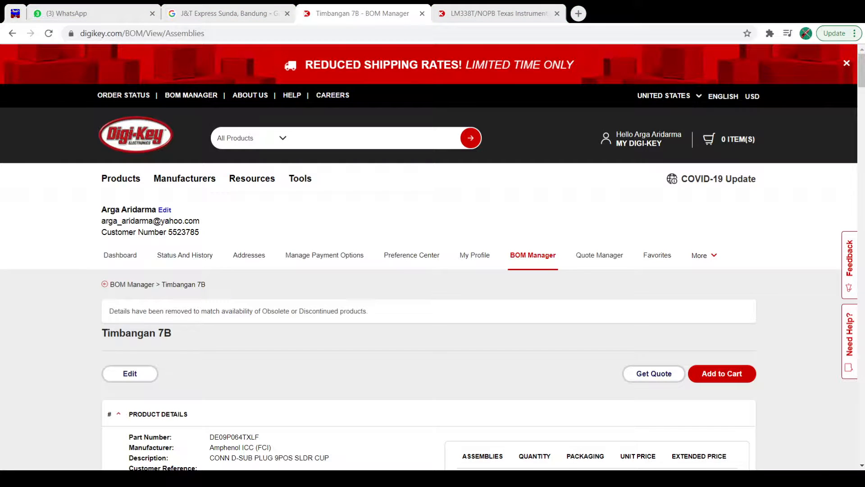
Switch to the Timbangan 7B spreadsheet and examine the Digikey Part Number column down to its last filled row, 60.
{"action": "key", "text": "alt+Tab"}
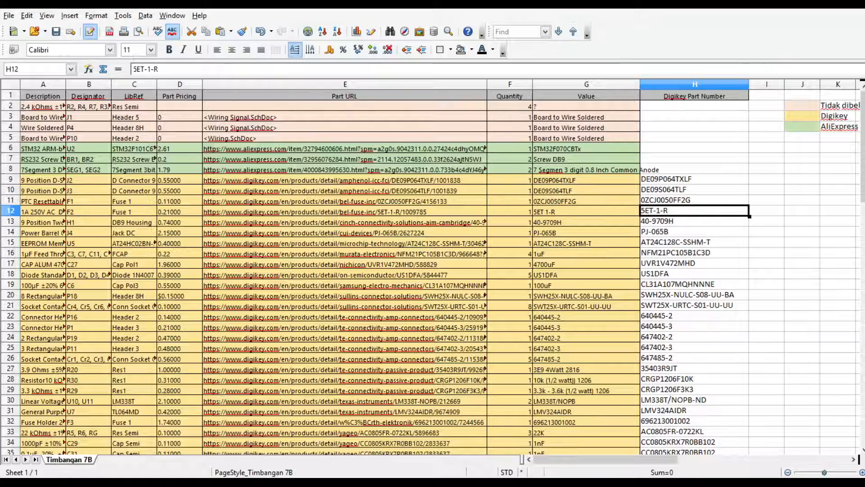
{"action": "left_click", "coordinate": [695, 357]}
{"action": "scroll", "coordinate": [829, 360], "scroll_direction": "down", "scroll_amount": 10}
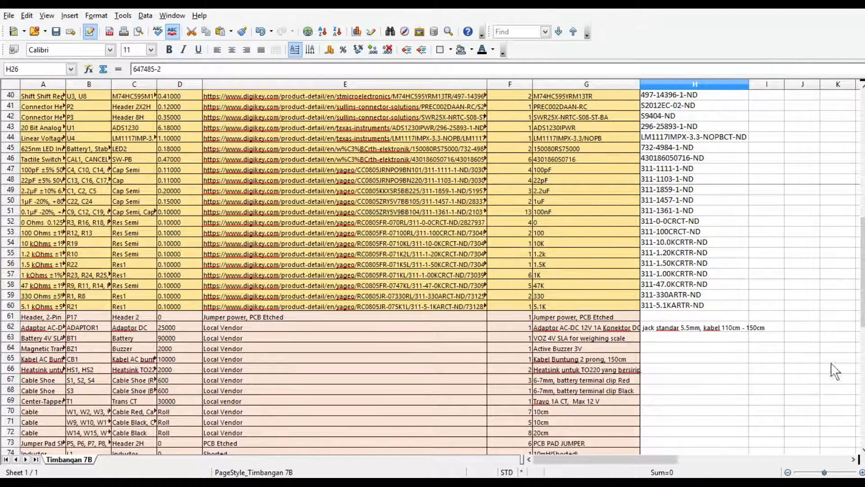
{"action": "key", "text": "ctrl+Down"}
{"action": "scroll", "coordinate": [854, 338], "scroll_direction": "up", "scroll_amount": 12}
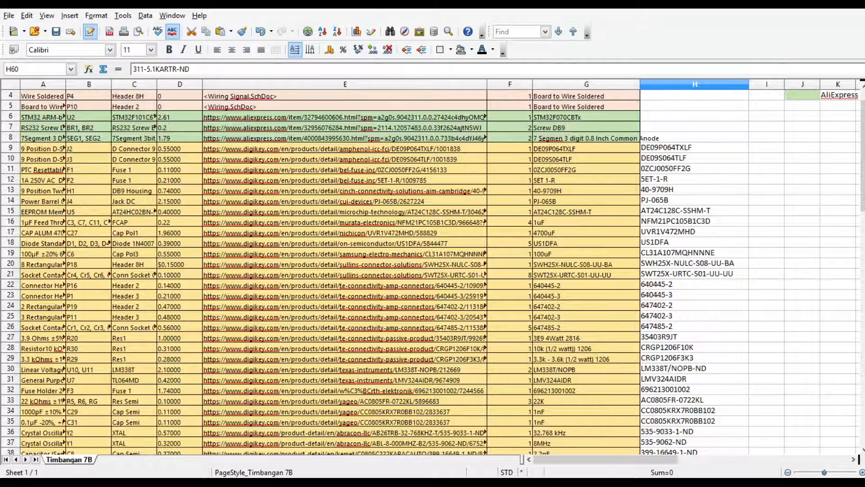
{"action": "scroll", "coordinate": [856, 343], "scroll_direction": "up", "scroll_amount": 1}
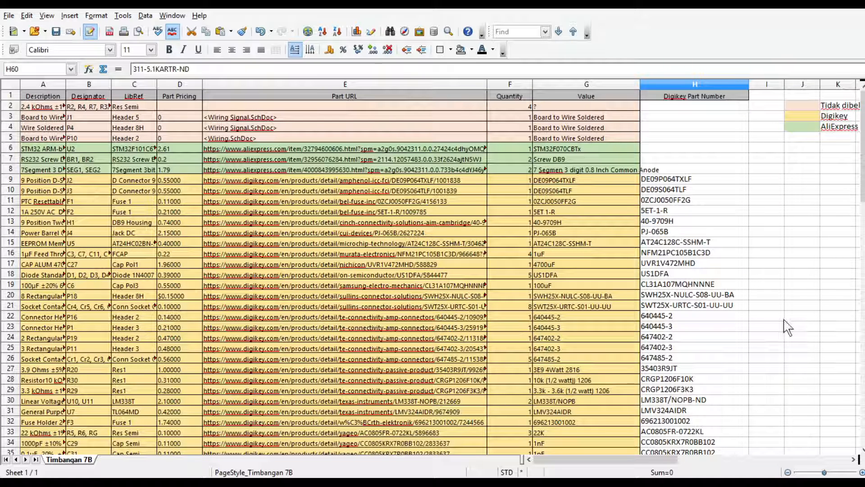
Compare the manufacturer-style part numbers starting at H9 with the Digi-Key-style numbers ending at H60.
{"action": "left_click", "coordinate": [694, 273]}
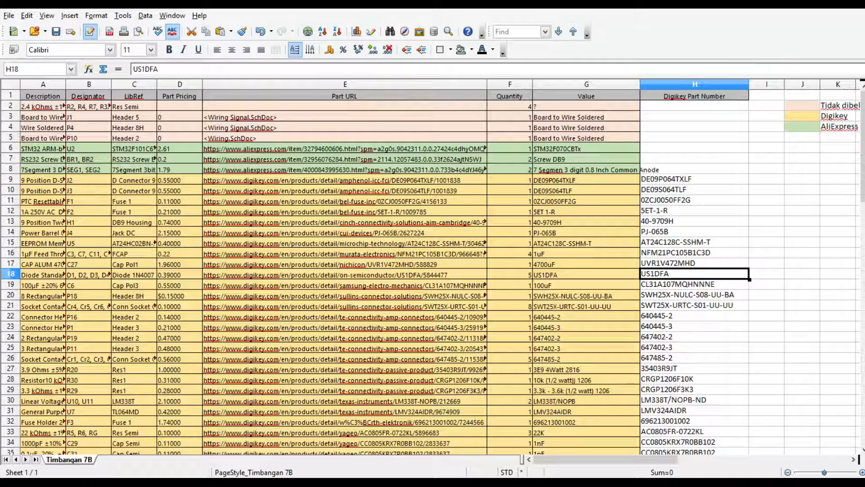
{"action": "key", "text": "ctrl+Up"}
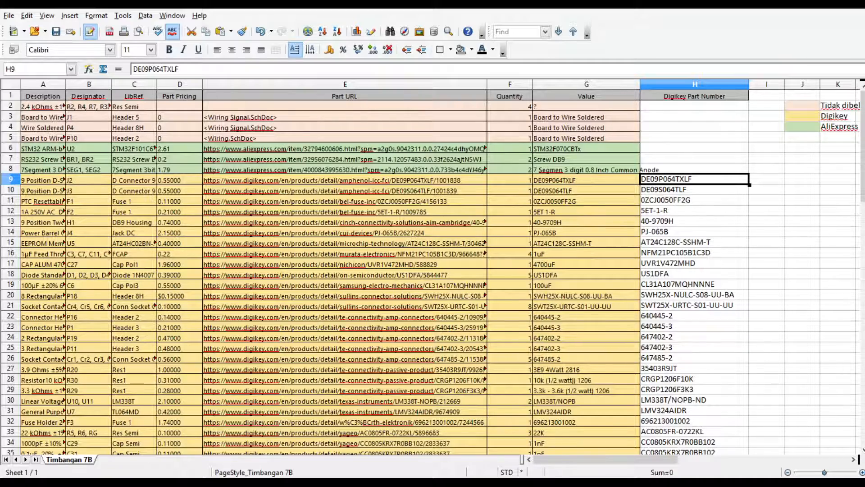
{"action": "scroll", "coordinate": [432, 270], "scroll_direction": "down", "scroll_amount": 11}
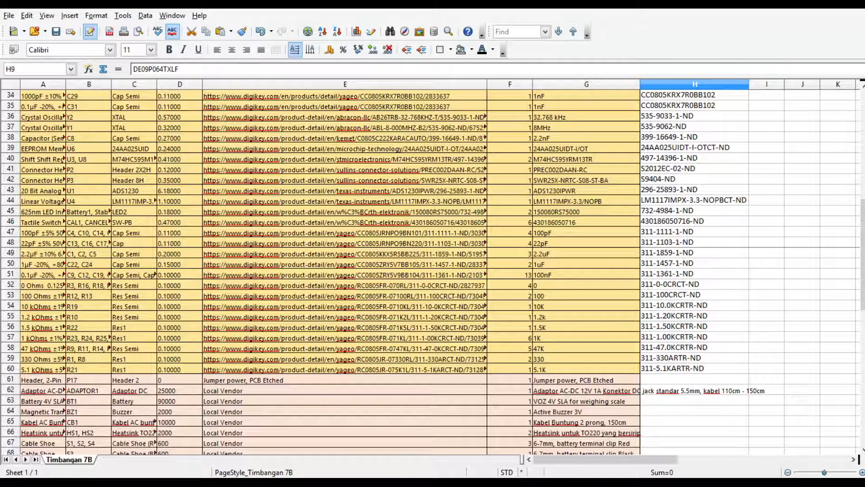
{"action": "left_click", "coordinate": [695, 242]}
{"action": "left_click", "coordinate": [694, 369]}
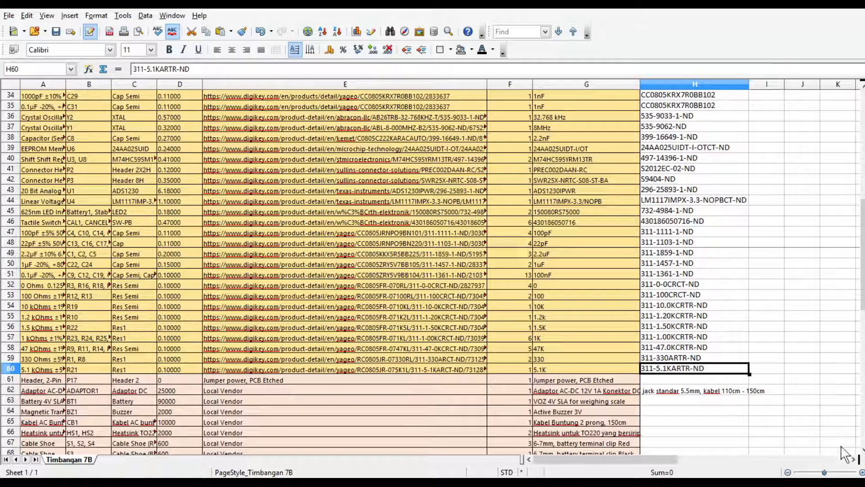
{"action": "scroll", "coordinate": [860, 452], "scroll_direction": "up", "scroll_amount": 6}
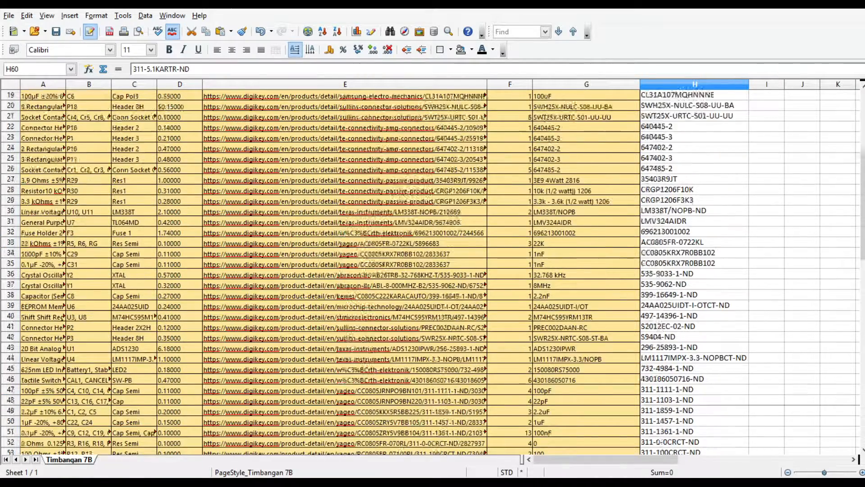
{"action": "scroll", "coordinate": [861, 450], "scroll_direction": "up", "scroll_amount": 2}
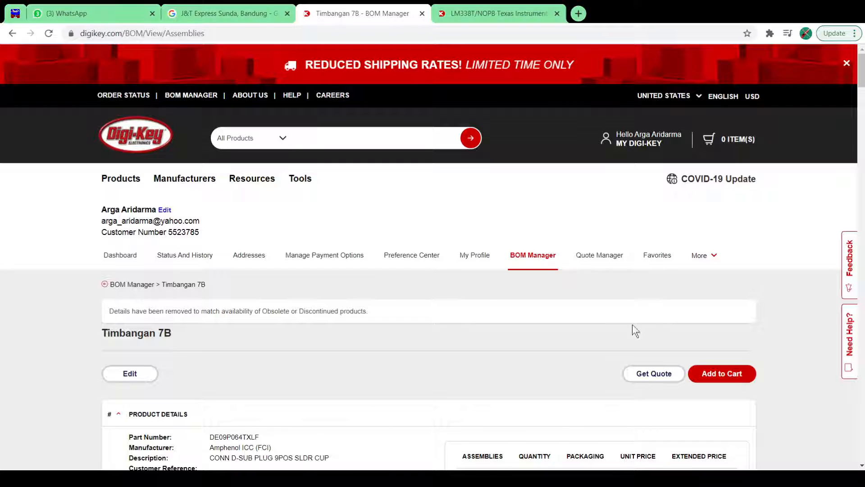
Switch back to the BOM Manager, recheck the 5-assembly prices of entries 1 to 9, and return to the Timbangan 7B BOM page.
{"action": "scroll", "coordinate": [551, 322], "scroll_direction": "down", "scroll_amount": 2}
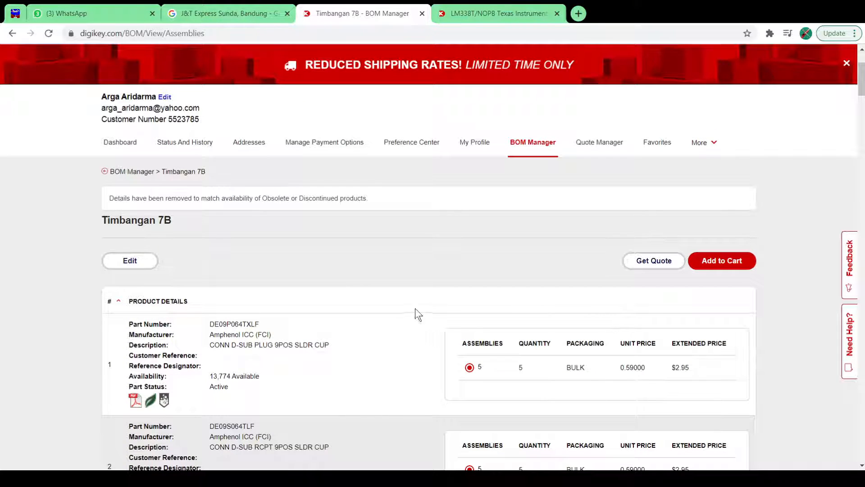
{"action": "scroll", "coordinate": [406, 322], "scroll_direction": "down", "scroll_amount": 5}
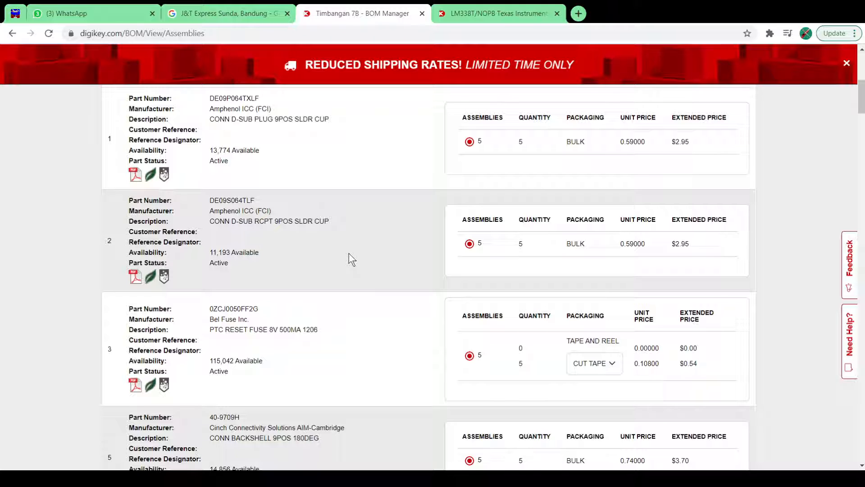
{"action": "scroll", "coordinate": [331, 291], "scroll_direction": "down", "scroll_amount": 10}
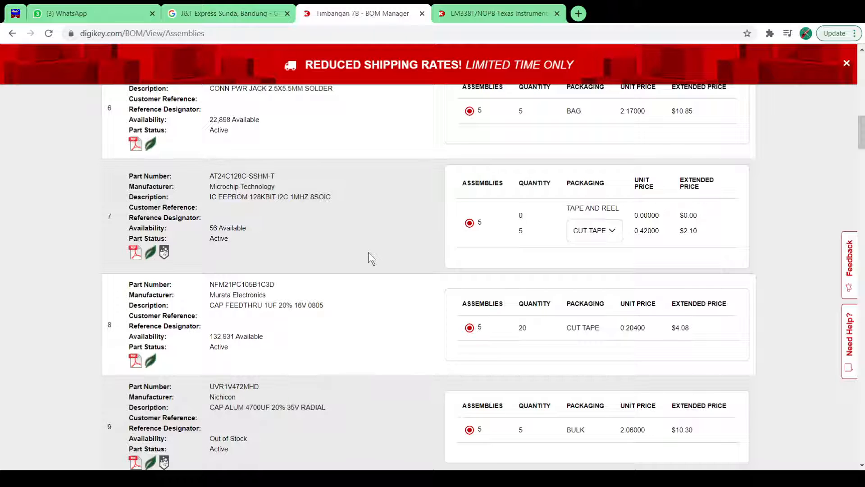
{"action": "scroll", "coordinate": [368, 253], "scroll_direction": "up", "scroll_amount": 15}
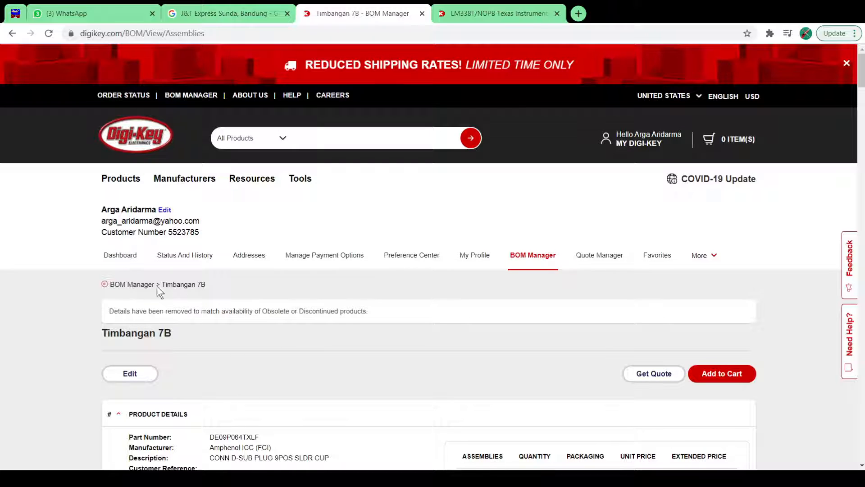
{"action": "left_click", "coordinate": [188, 290]}
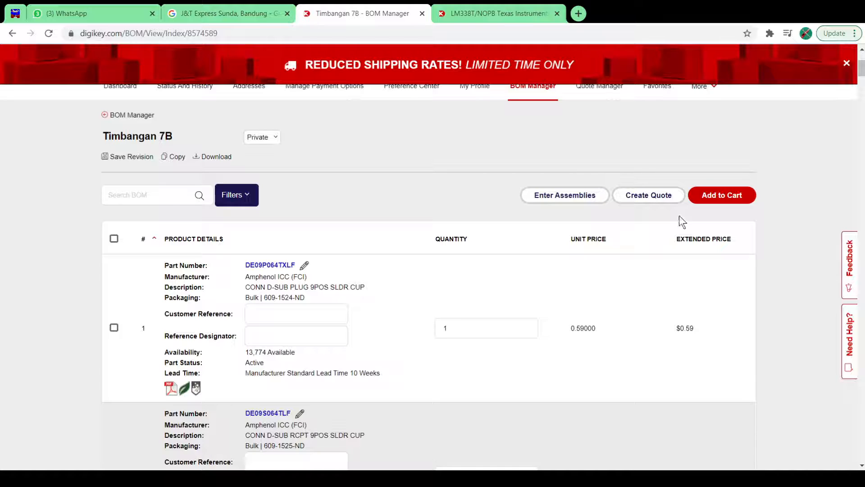
Go to the open LM338T/NOPB product page and copy its Digi-Key part number, LM338T/NOPB-ND.
{"action": "left_click", "coordinate": [498, 14]}
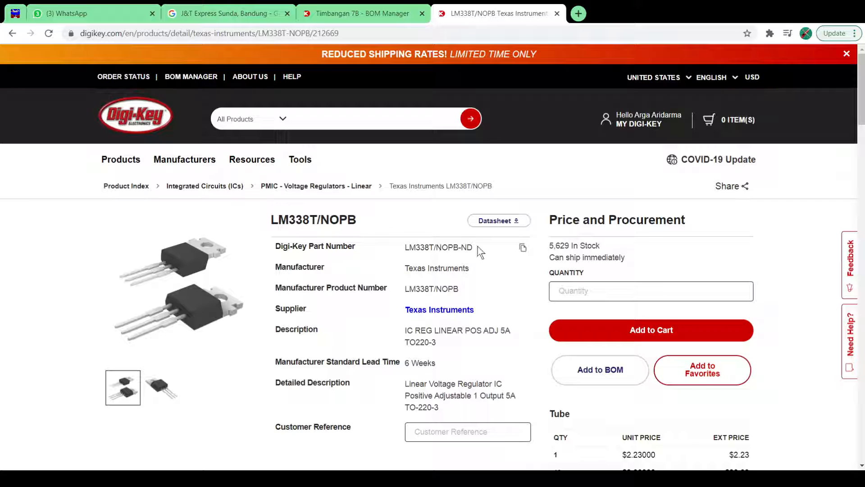
{"action": "left_click_drag", "start_coordinate": [479, 249], "coordinate": [404, 247]}
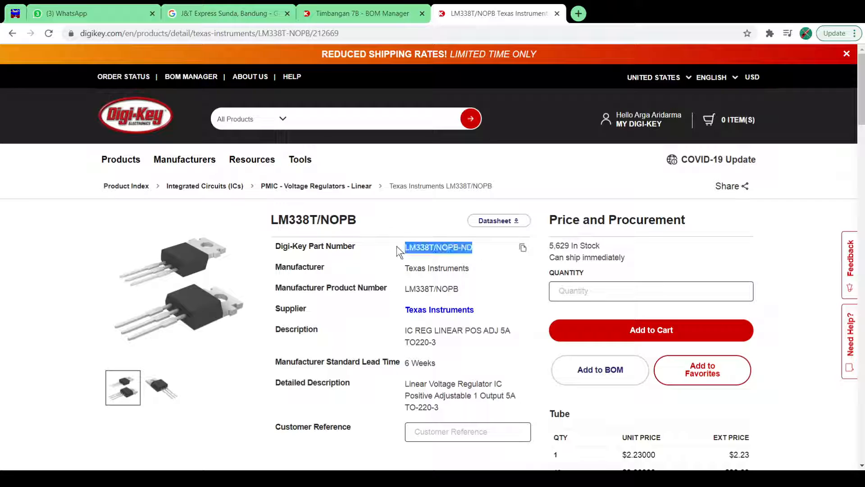
{"action": "left_click", "coordinate": [526, 250]}
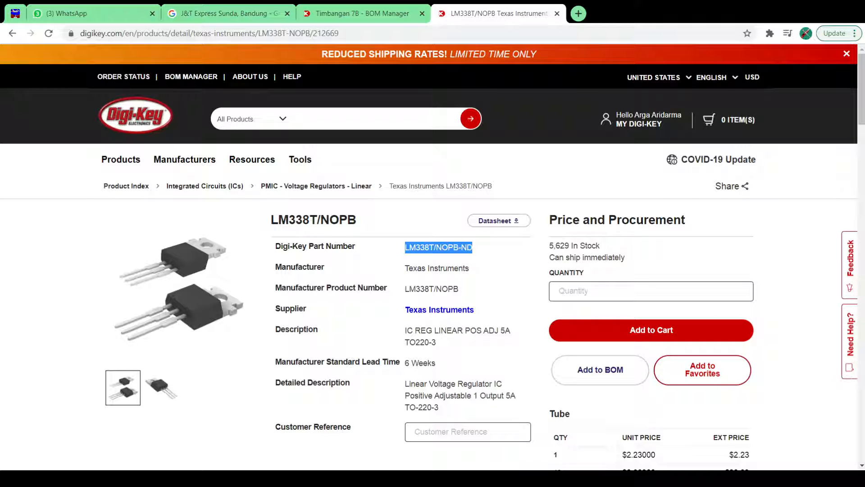
{"action": "key", "text": "alt+Tab"}
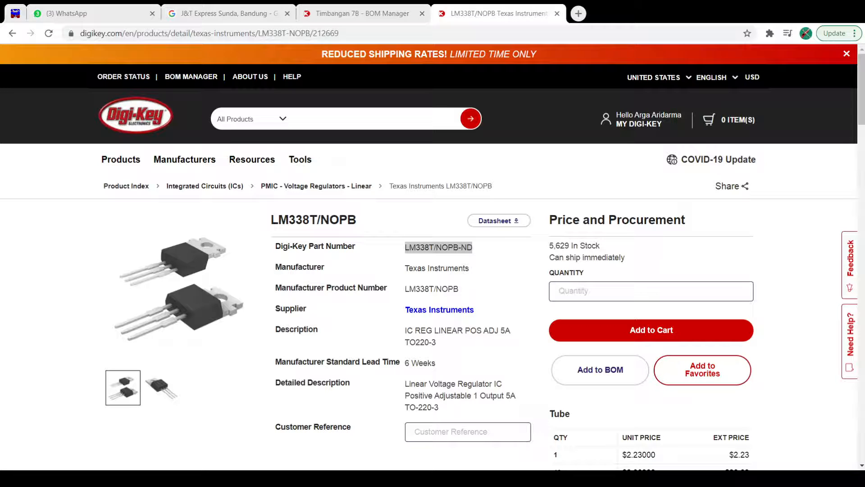
{"action": "key", "text": "alt+Tab"}
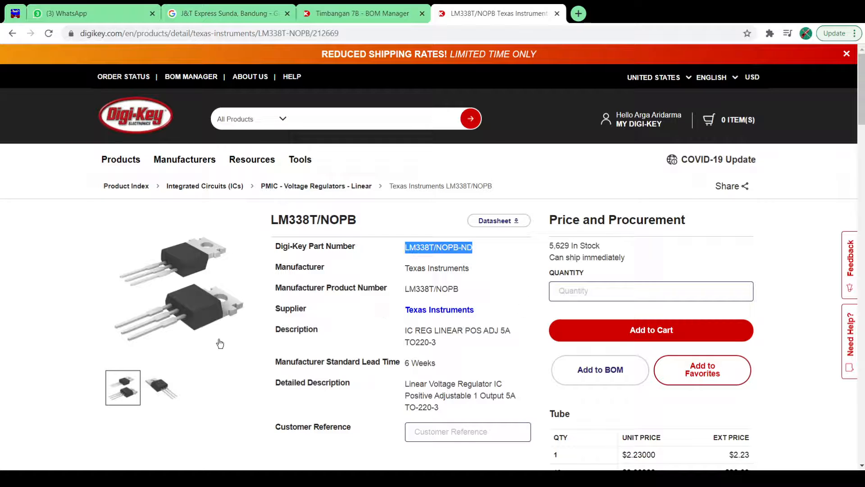
{"action": "left_click", "coordinate": [21, 265]}
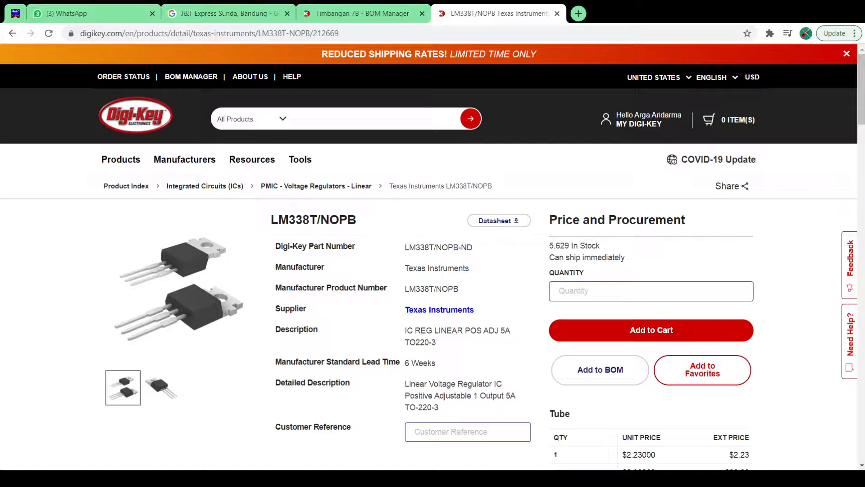